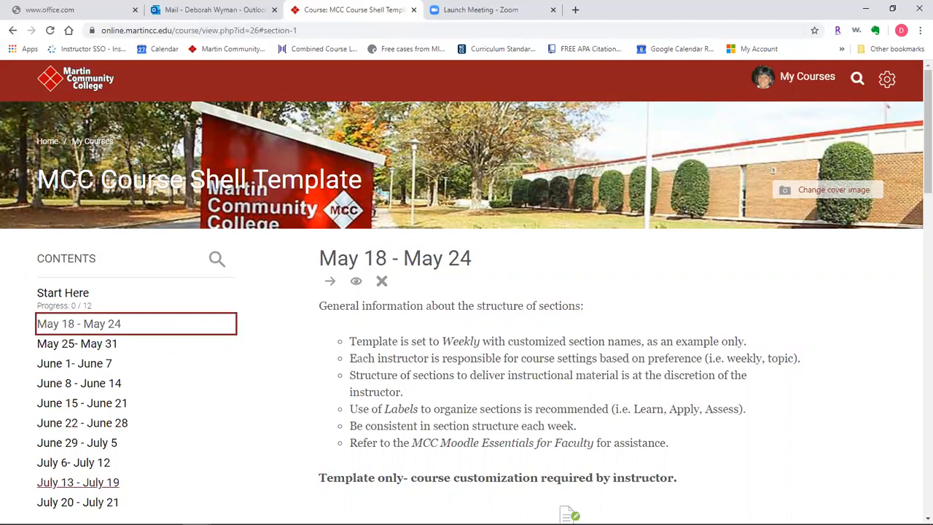
- Add a new Assignment activity to the May 18 - May 24 section of the course
left_click(139, 315)
left_click(104, 323)
left_click(102, 345)
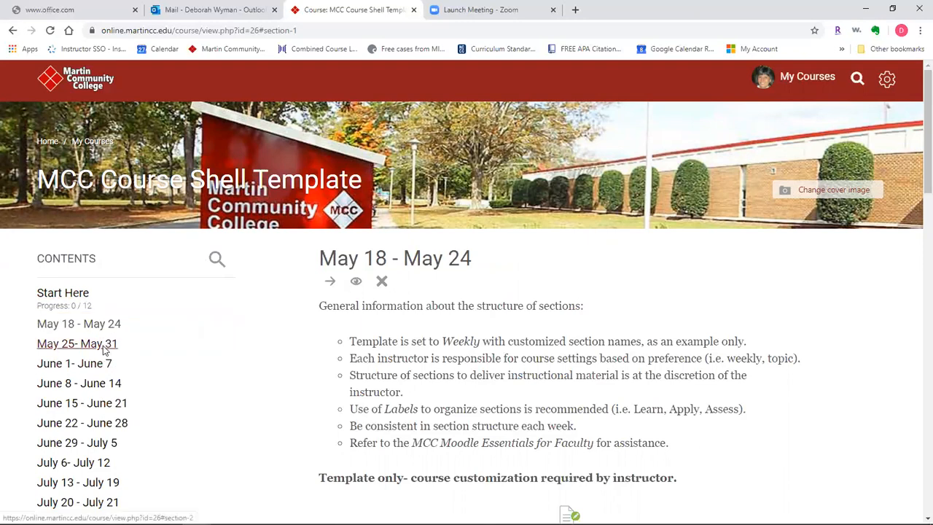
left_click(48, 330)
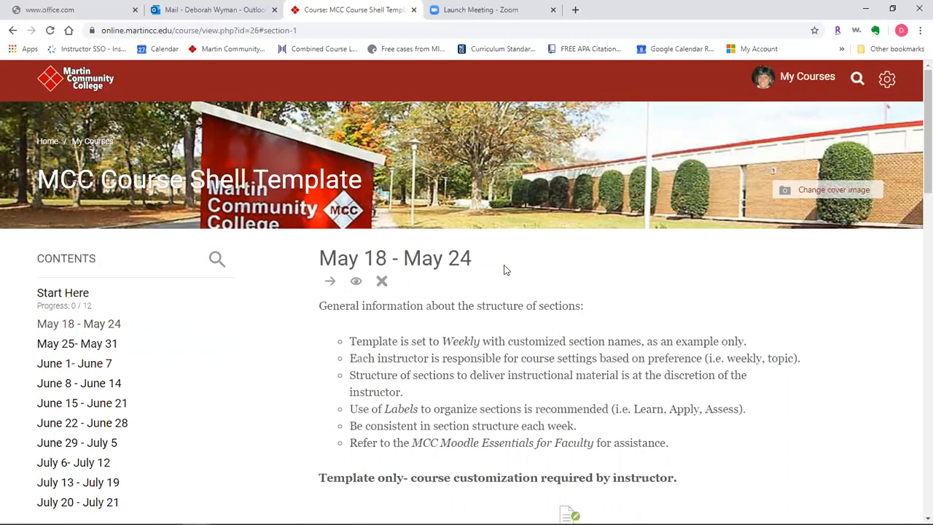
scroll(508, 260, "down", 5)
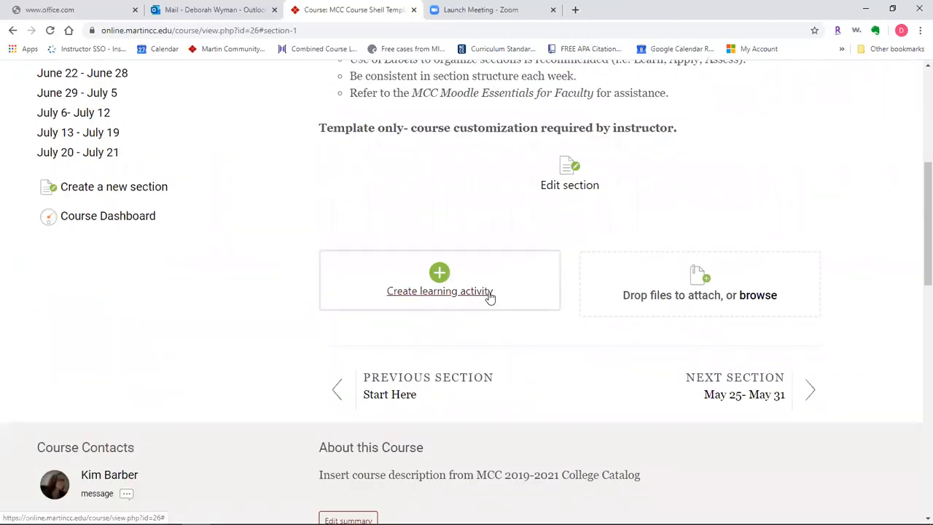
left_click(438, 273)
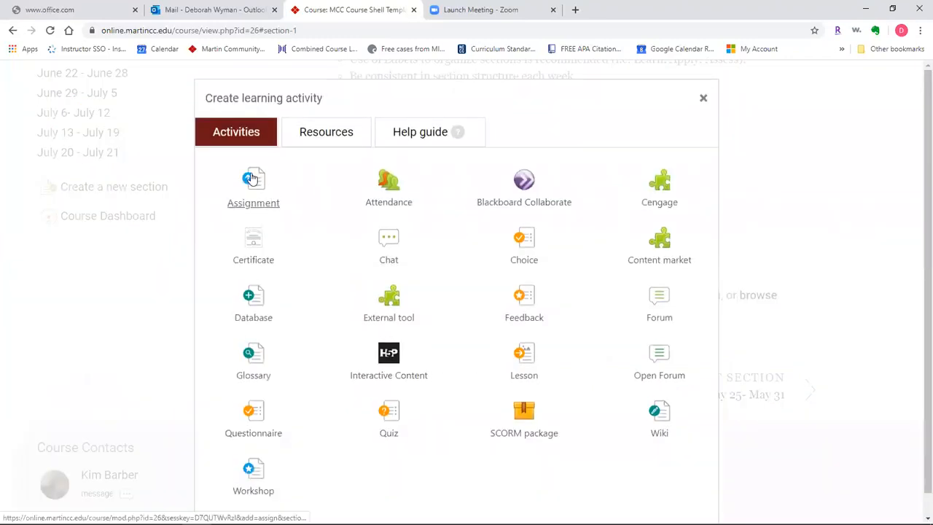
left_click(257, 182)
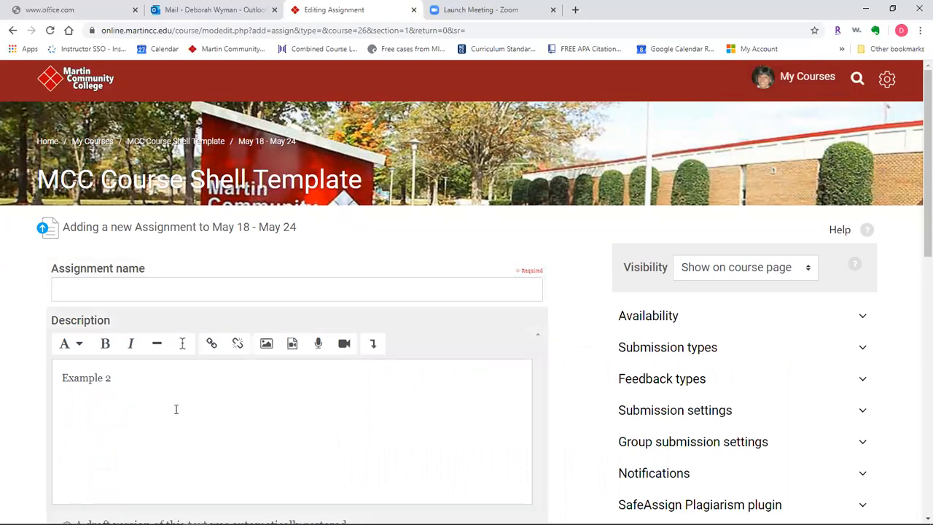
- Name the assignment "Assignment 1 Example"
scroll(176, 409, "down", 2)
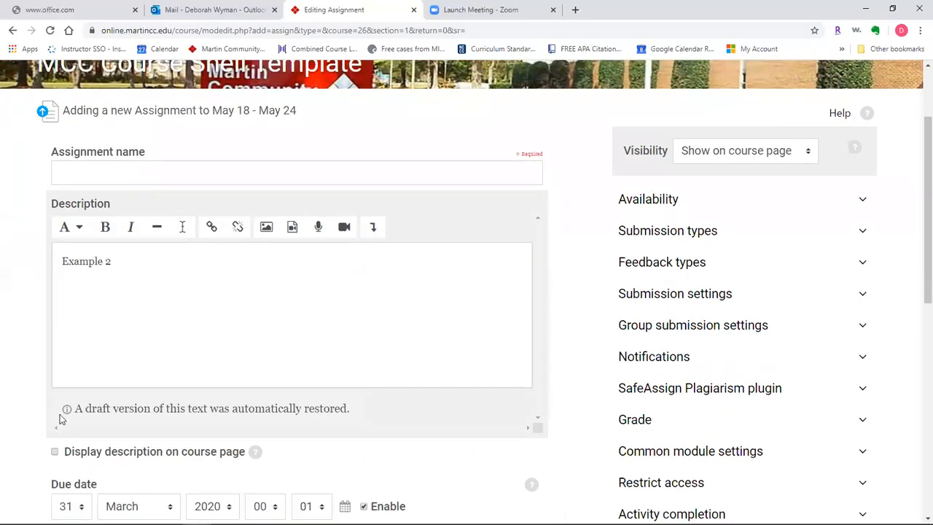
left_click(124, 168)
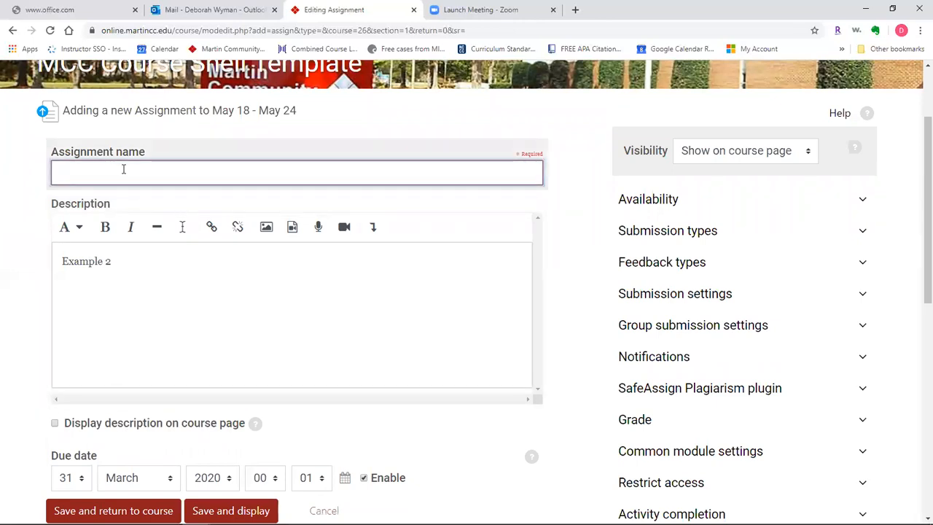
type("Assignment 1")
key("BackSpace")
type("Example")
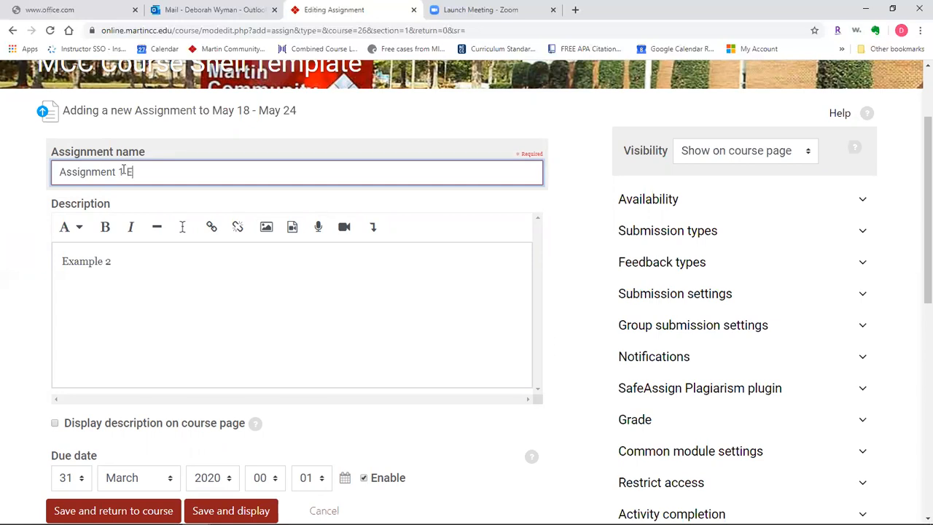
left_click(120, 172)
type("1")
- Replace the restored draft text in the assignment description with "Description 1 Example"
left_click(124, 272)
left_click_drag(121, 262, 58, 261)
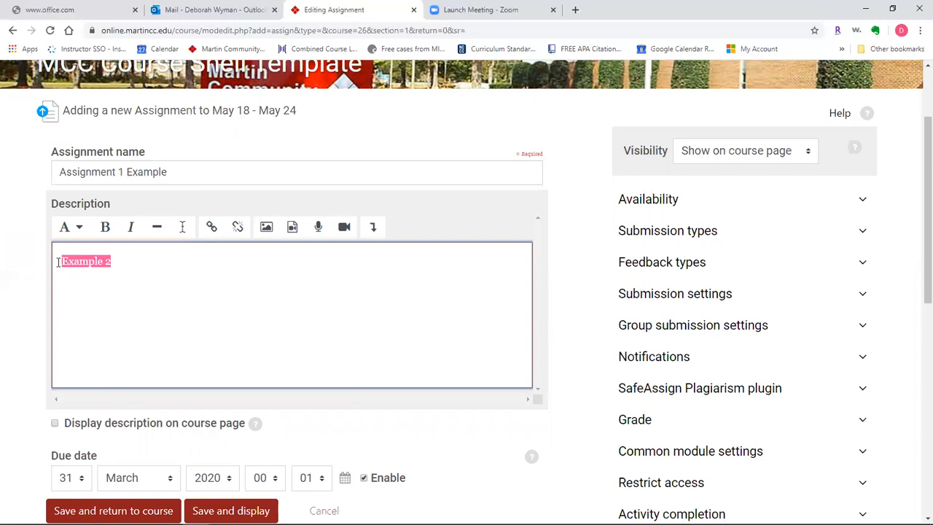
key("BackSpace")
type("Description")
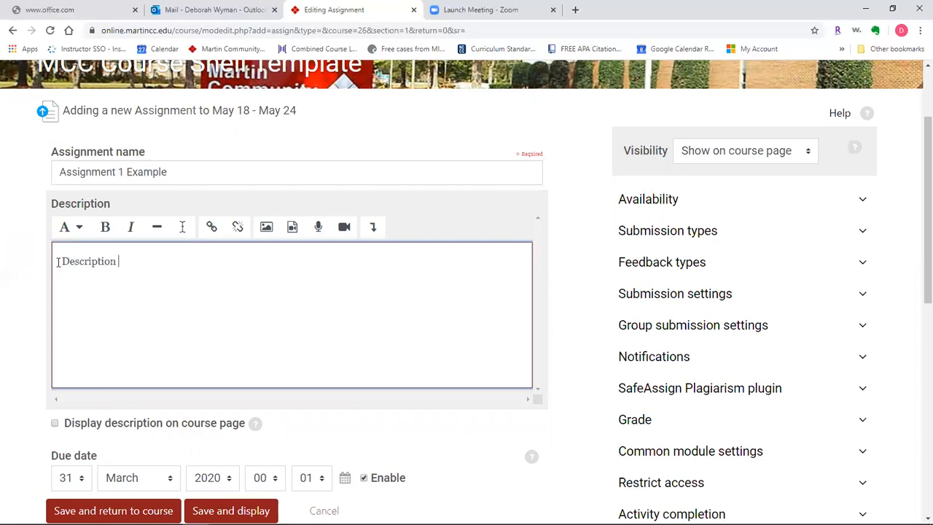
type(" 1 Example")
- Set the assignment's due date to 25 May at 23:59
scroll(318, 408, "down", 2)
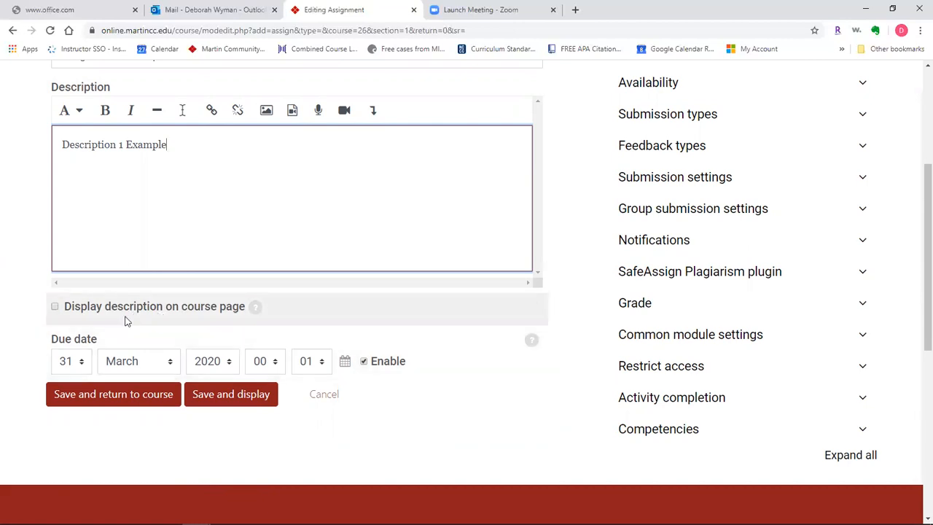
left_click(81, 365)
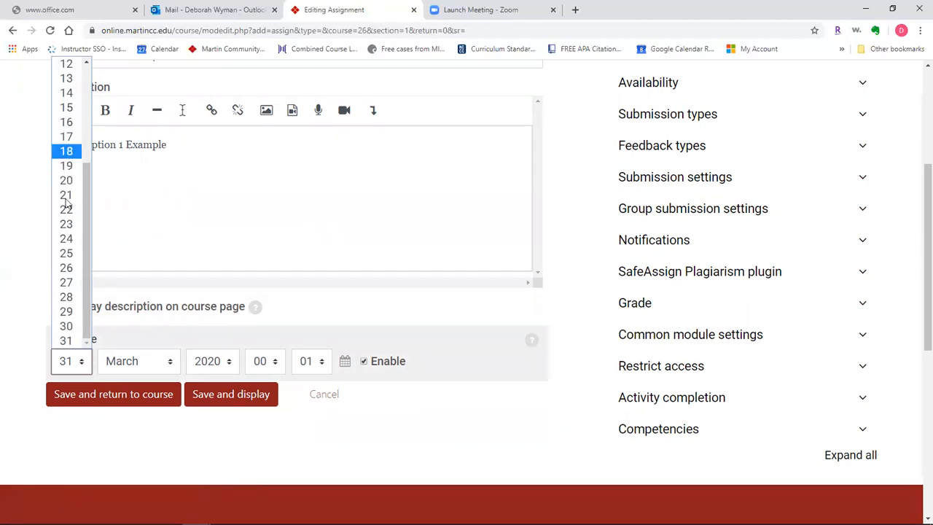
left_click(67, 254)
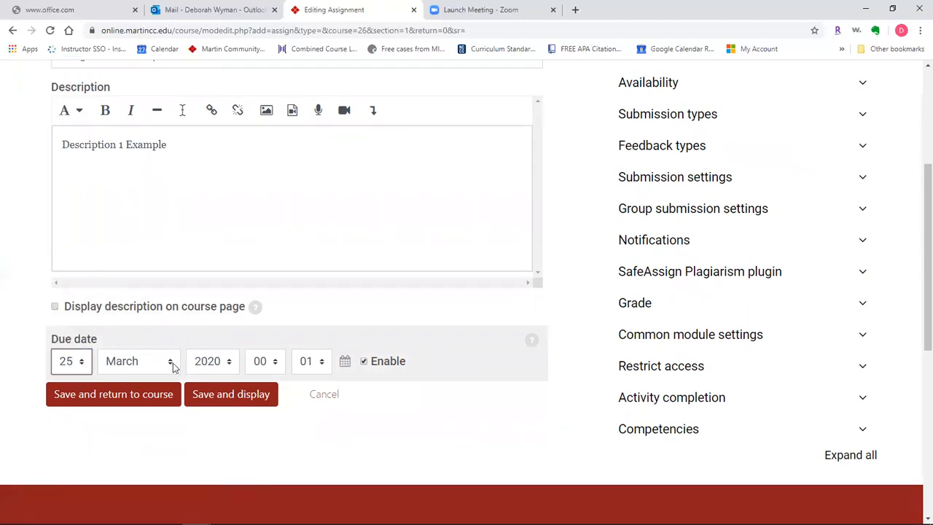
left_click(173, 362)
left_click(122, 241)
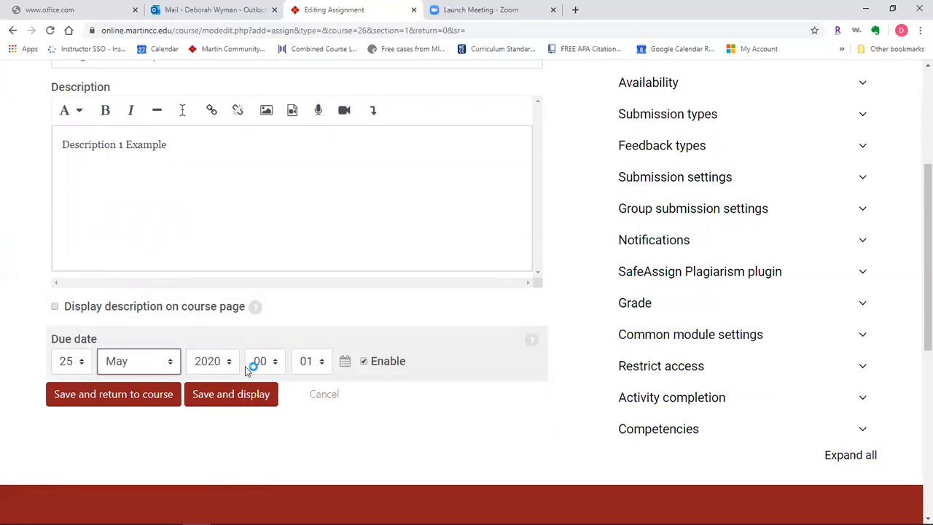
left_click(273, 364)
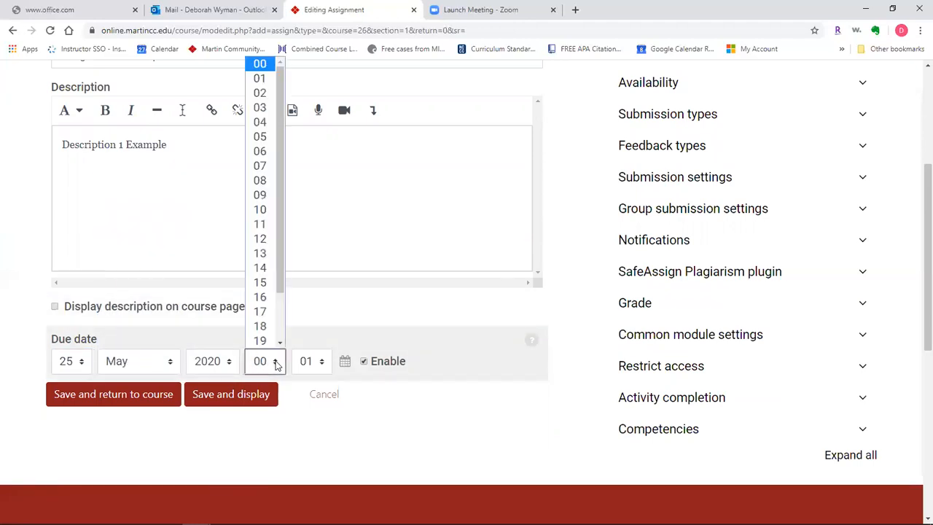
left_click_drag(278, 254, 275, 320)
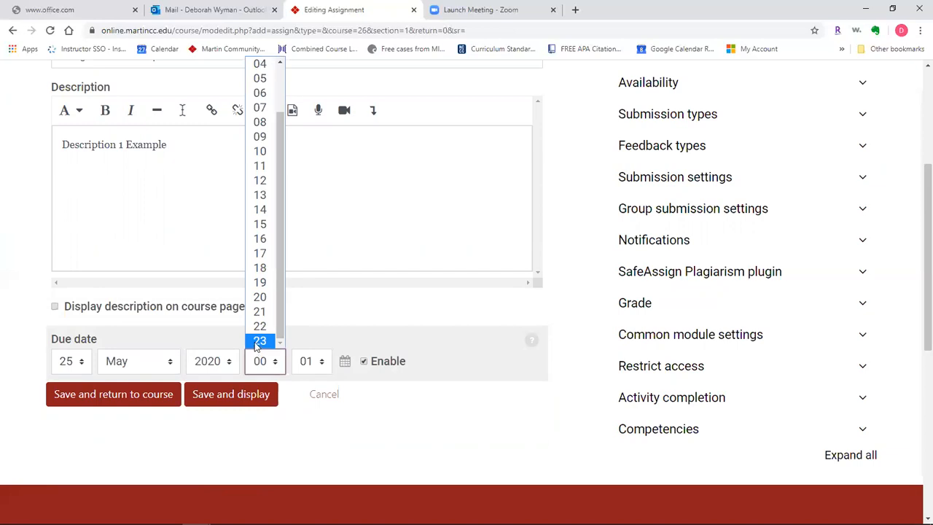
left_click(266, 340)
left_click(324, 368)
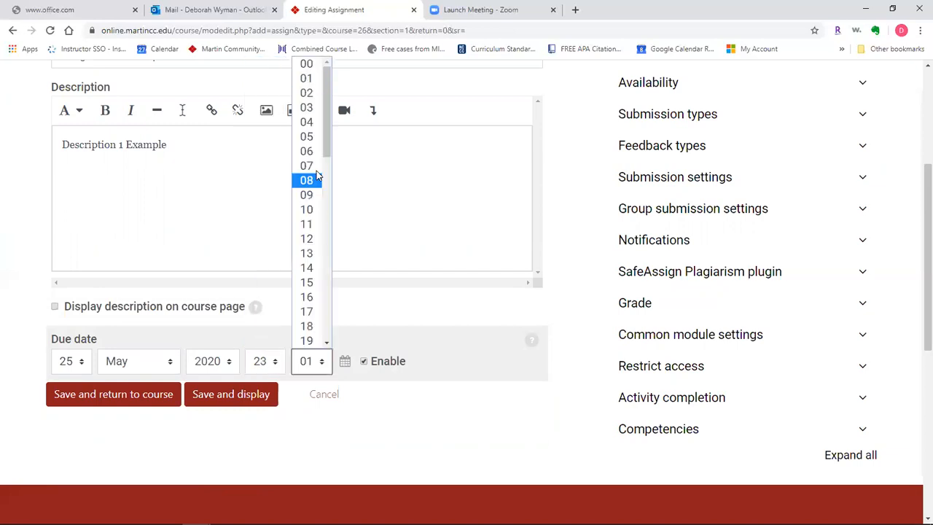
left_click_drag(325, 156, 327, 344)
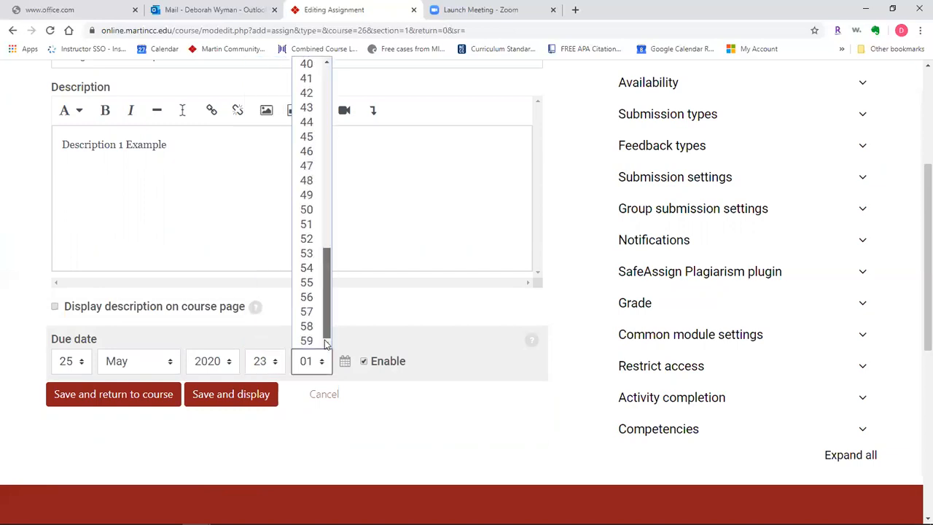
left_click(307, 340)
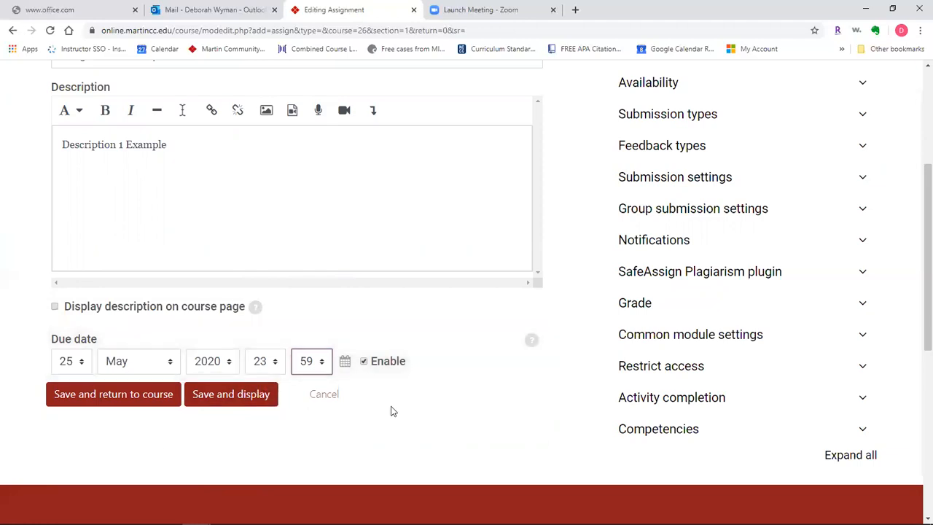
- Look over the visibility options offered for the assignment
scroll(558, 321, "up", 2)
scroll(558, 321, "up", 1)
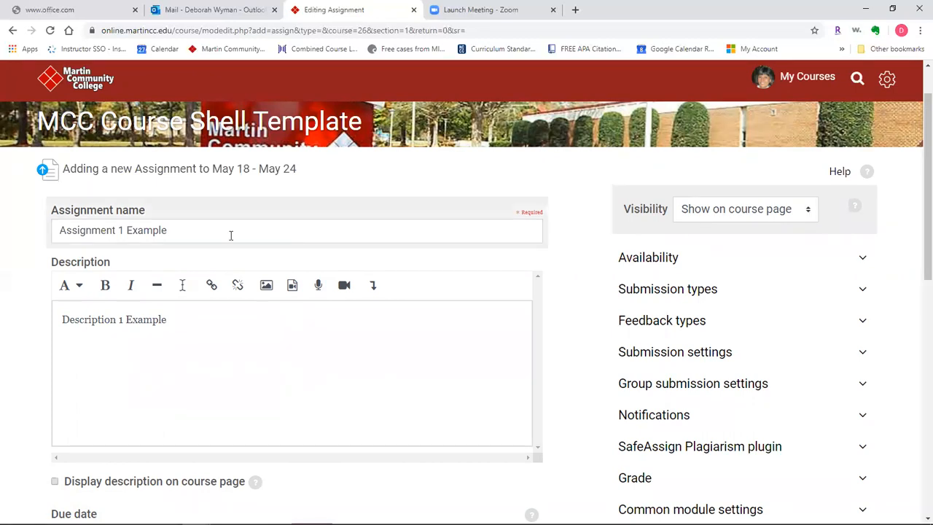
left_click(809, 214)
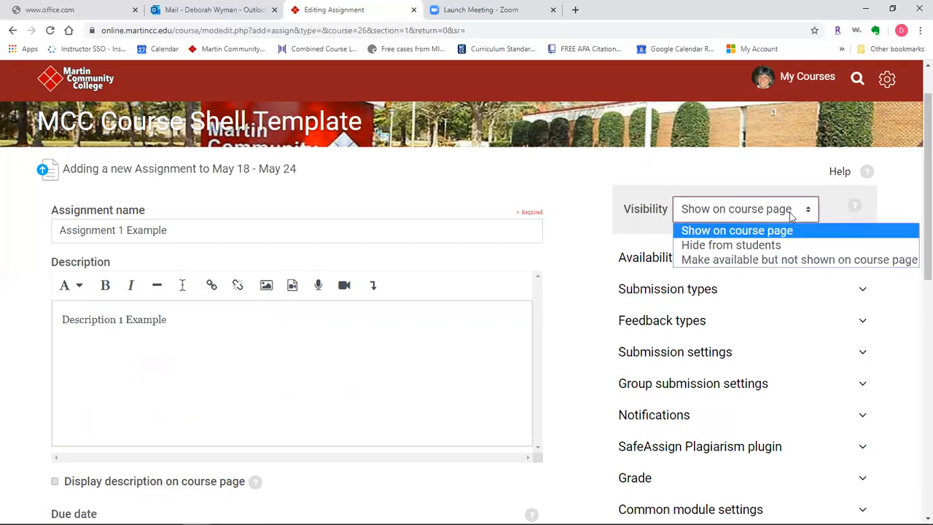
left_click(719, 213)
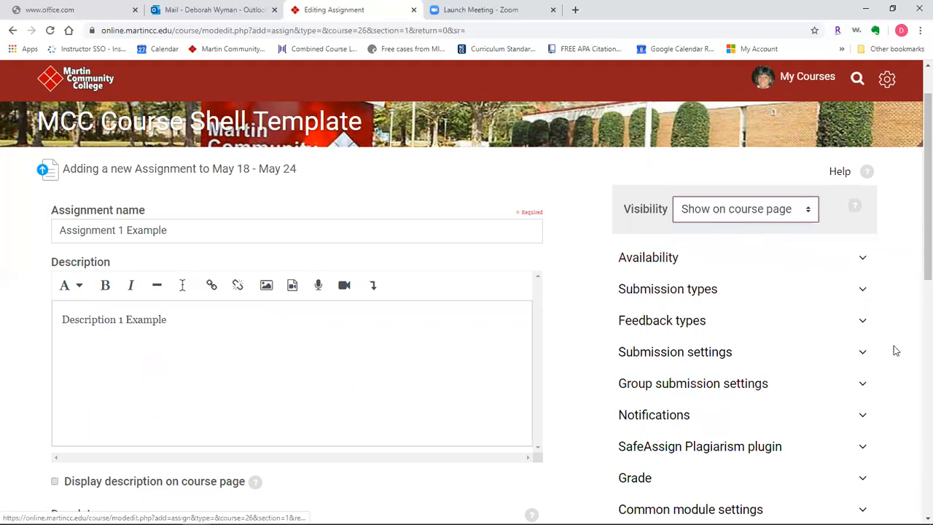
- In the availability settings, allow submissions from 18 May with the hour set to 01
left_click(863, 261)
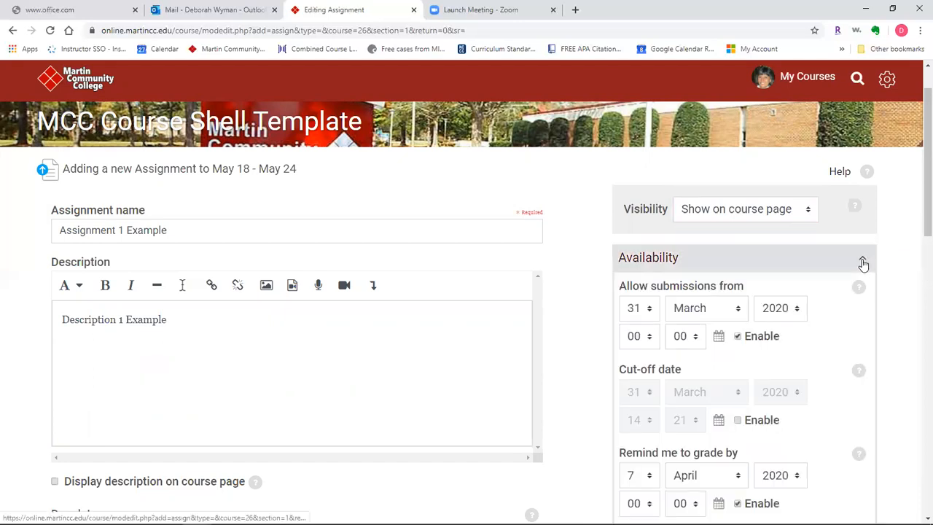
left_click(648, 311)
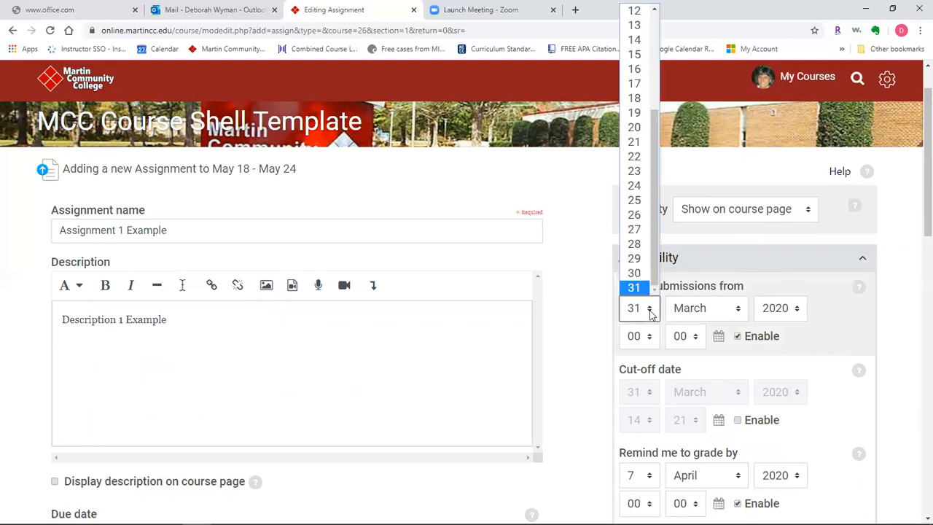
left_click(641, 104)
left_click(736, 311)
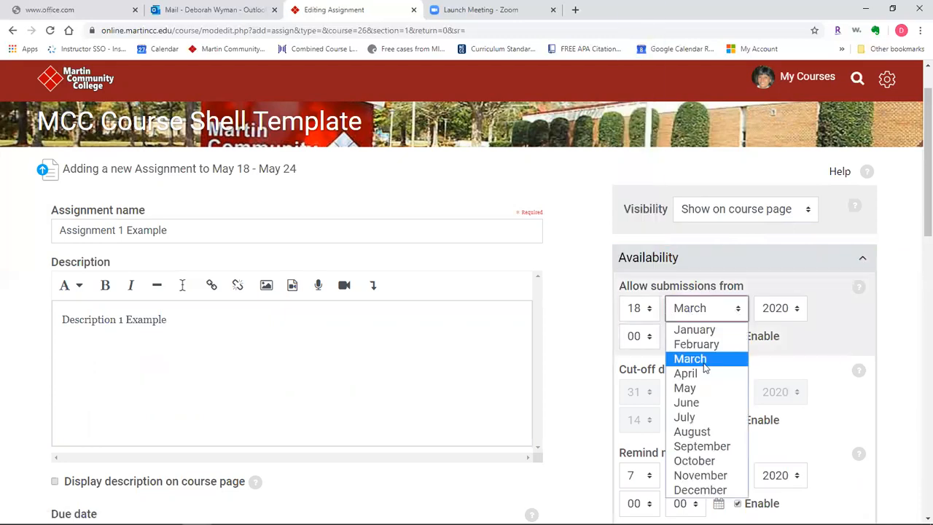
left_click(685, 388)
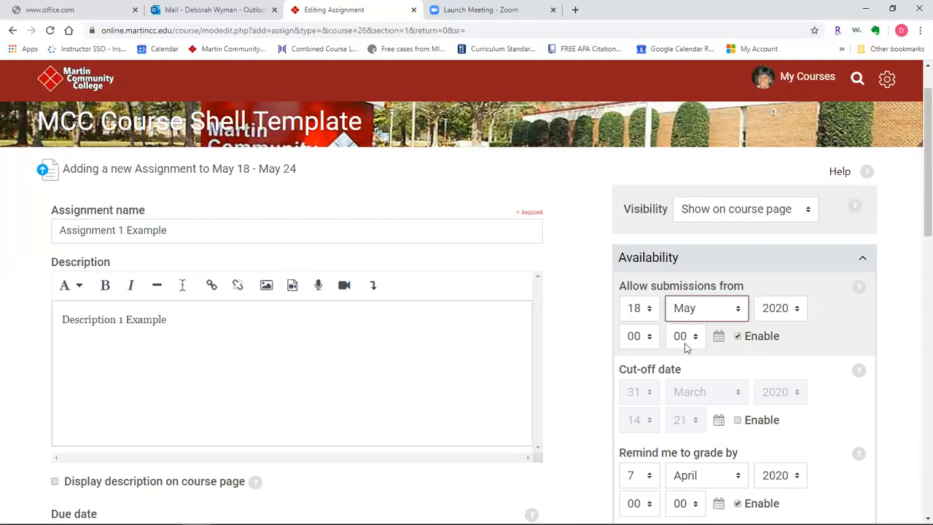
left_click(651, 342)
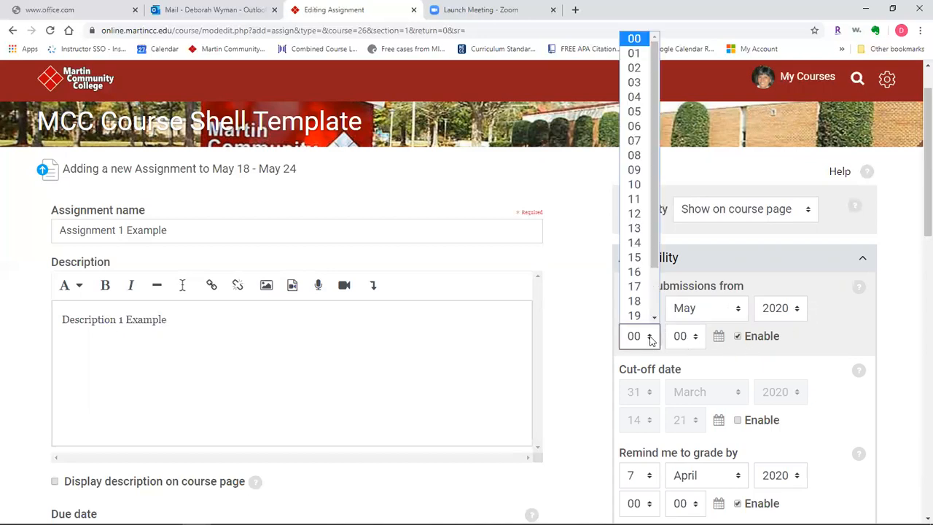
left_click(633, 53)
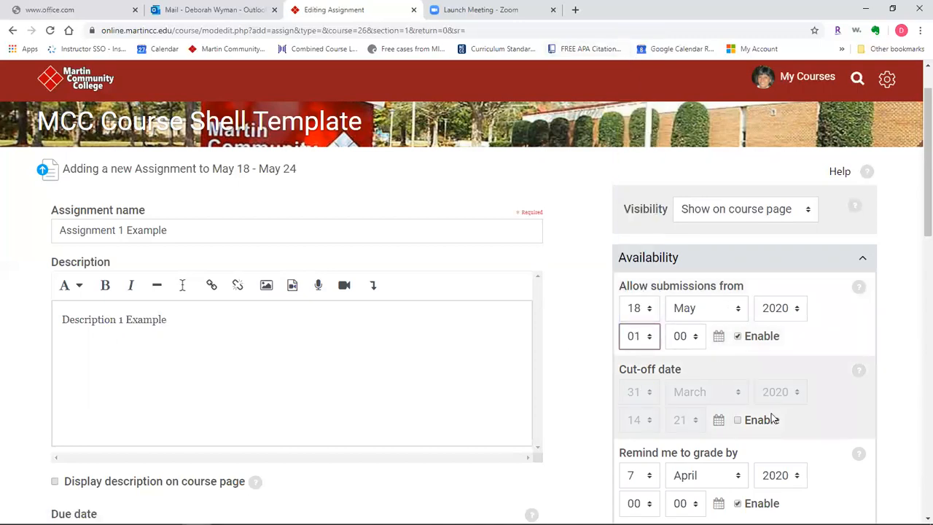
- Enable the assignment's cut-off date and set it to 25 May at 23:59
left_click(737, 421)
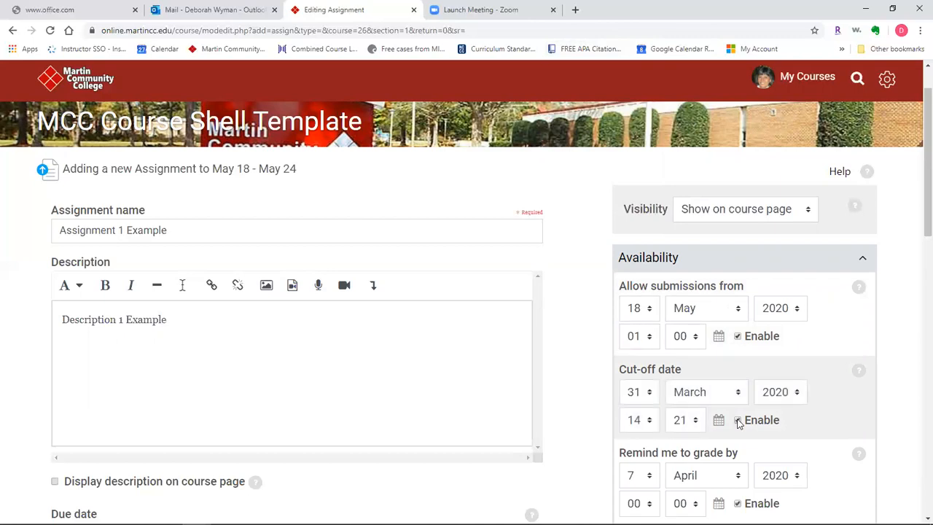
scroll(449, 367, "down", 2)
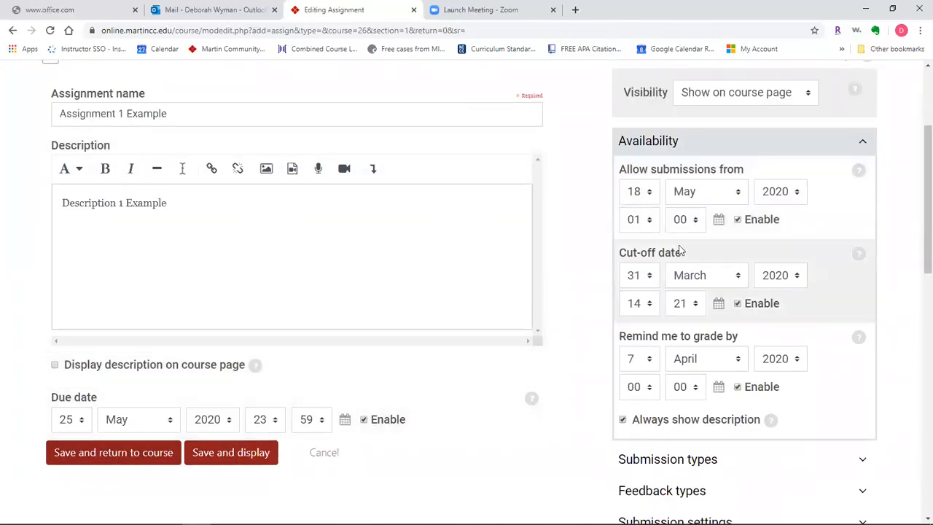
left_click(651, 281)
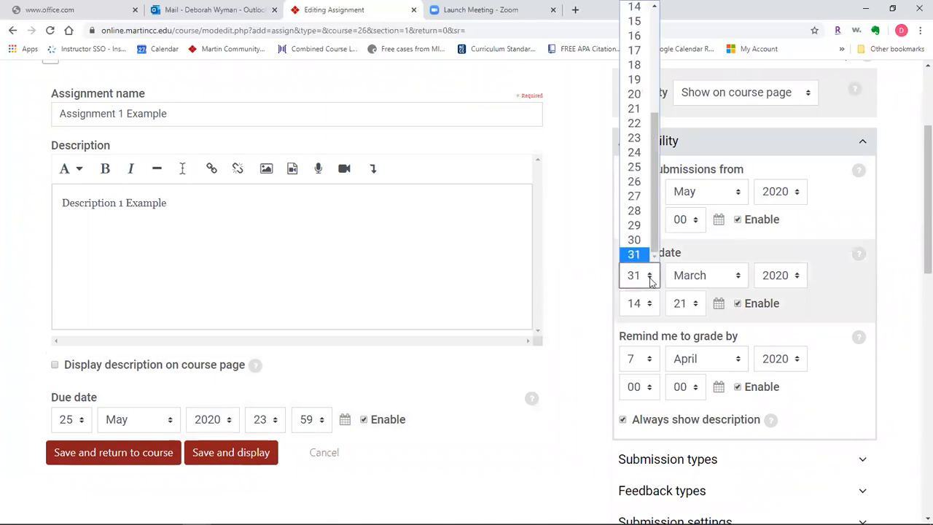
left_click(634, 167)
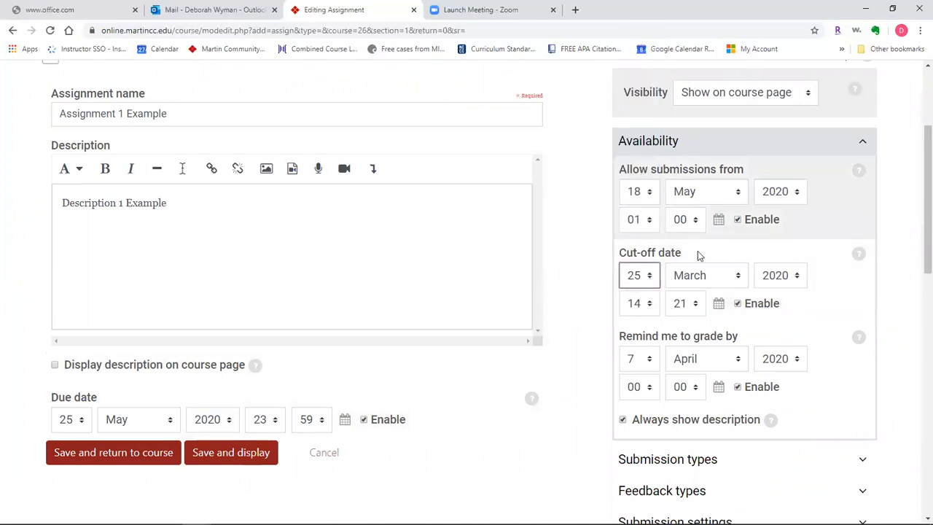
left_click(739, 277)
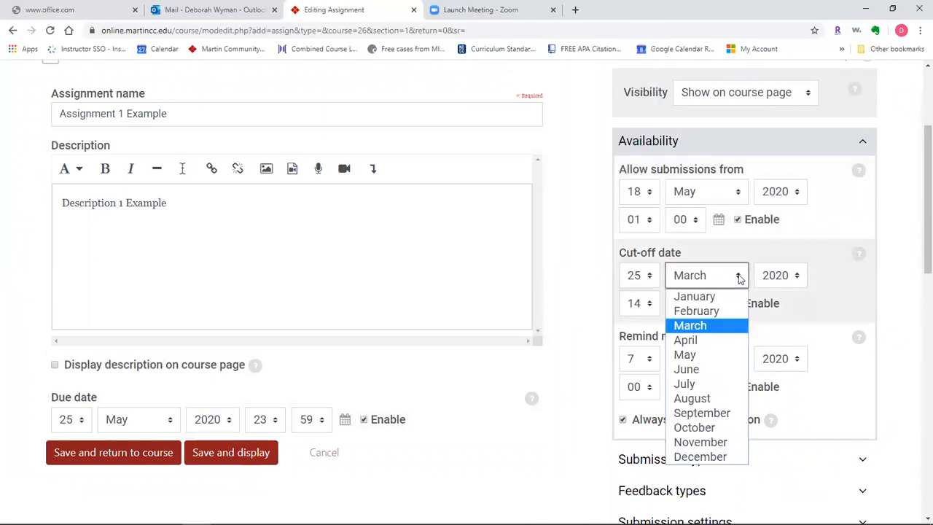
left_click(685, 354)
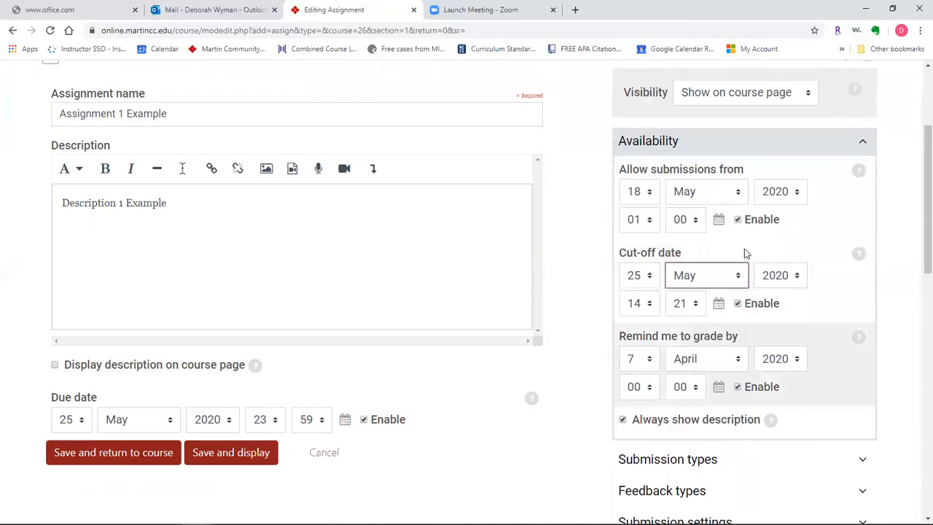
left_click(642, 303)
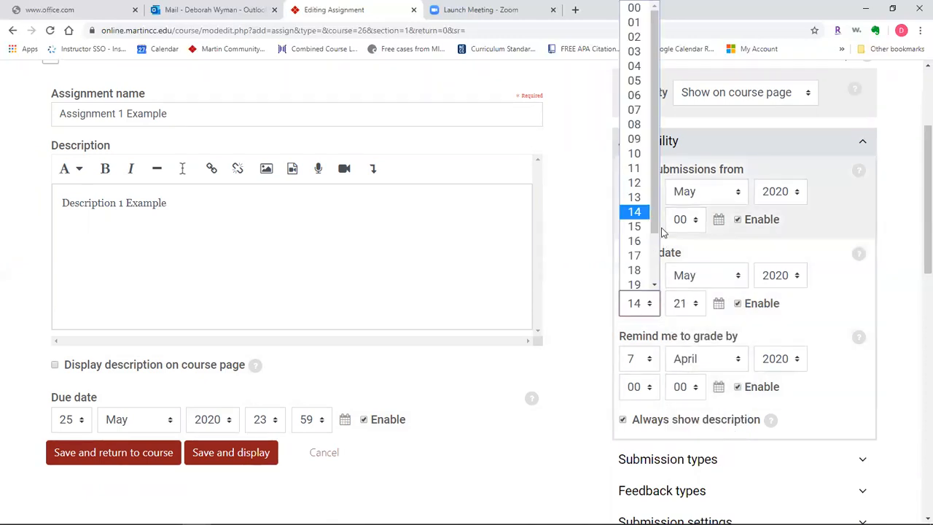
left_click_drag(658, 226, 655, 291)
left_click(638, 284)
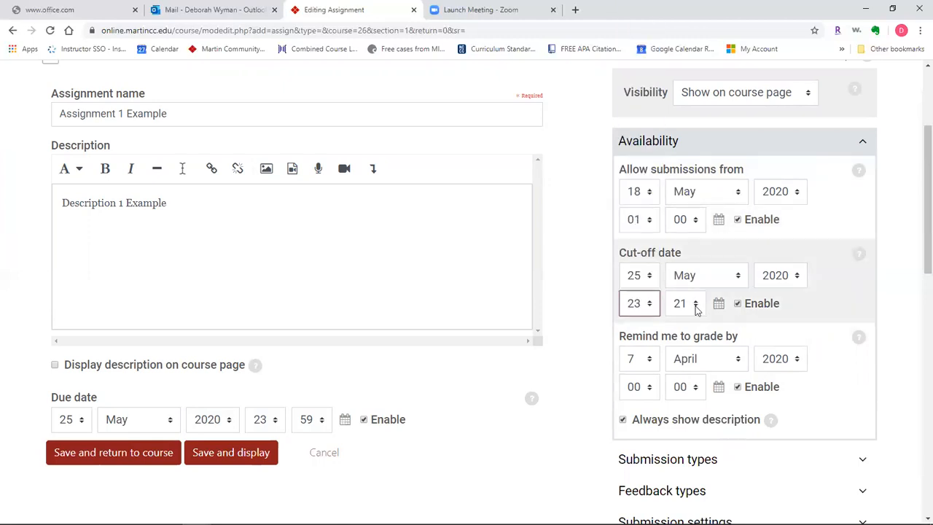
left_click(696, 303)
left_click_drag(698, 103, 699, 268)
left_click(683, 284)
- Set the grading reminder to 26 May with the hour set to 01, and collapse the availability settings
scroll(802, 270, "down", 2)
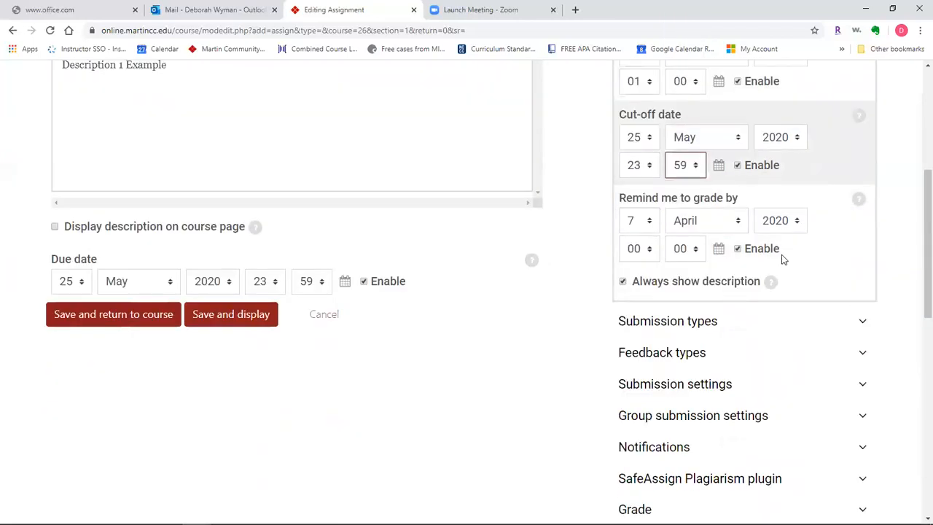
left_click(647, 184)
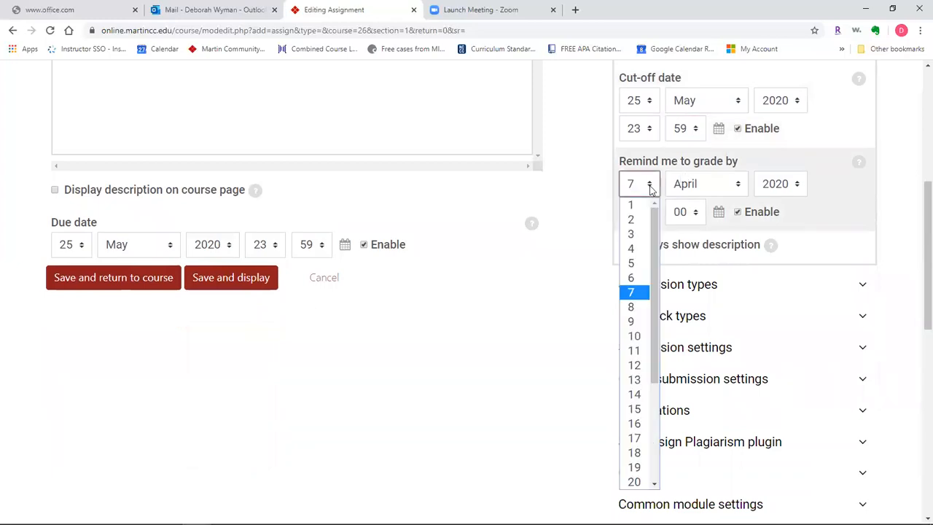
left_click_drag(653, 222, 653, 317)
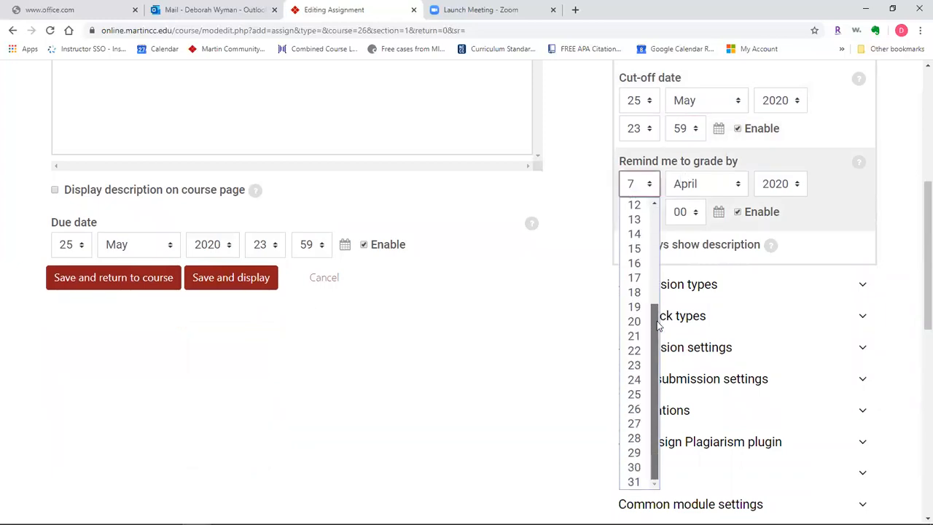
left_click(650, 409)
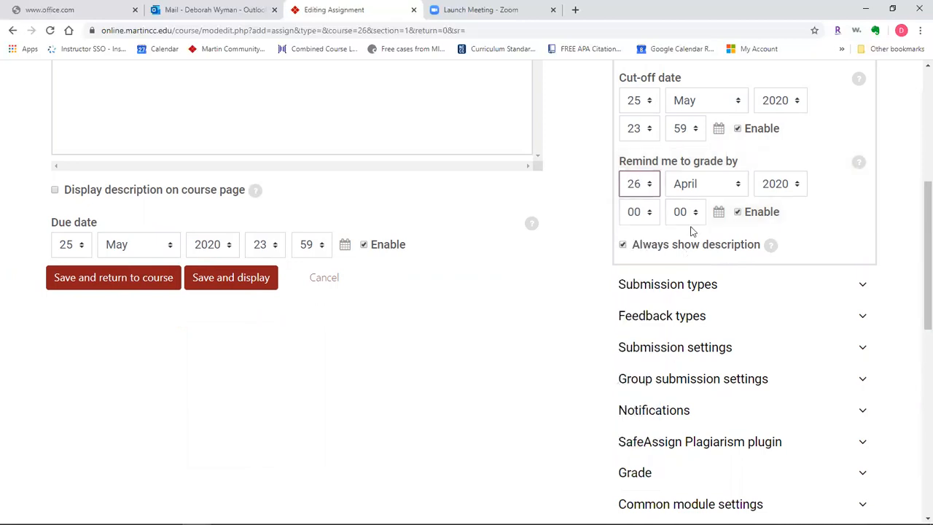
left_click(740, 183)
left_click(721, 260)
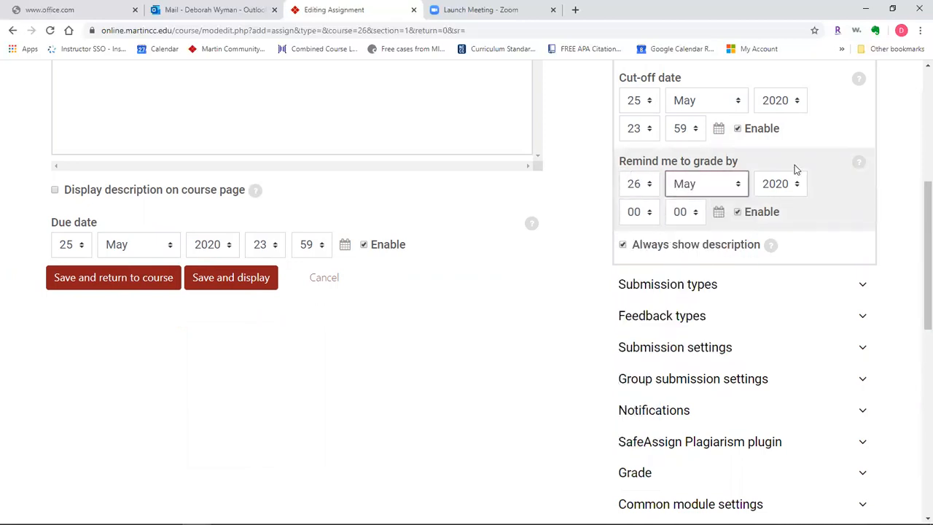
left_click(648, 216)
left_click(645, 248)
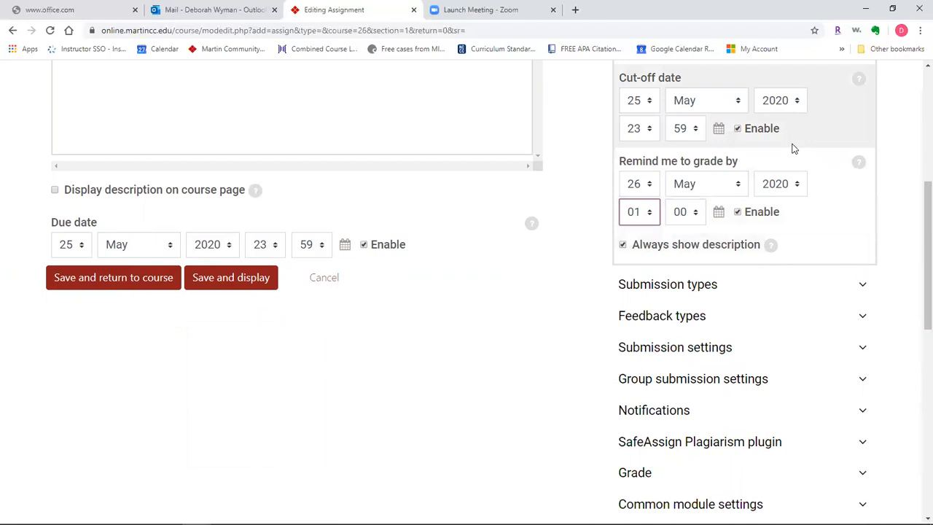
scroll(789, 149, "up", 4)
left_click(864, 202)
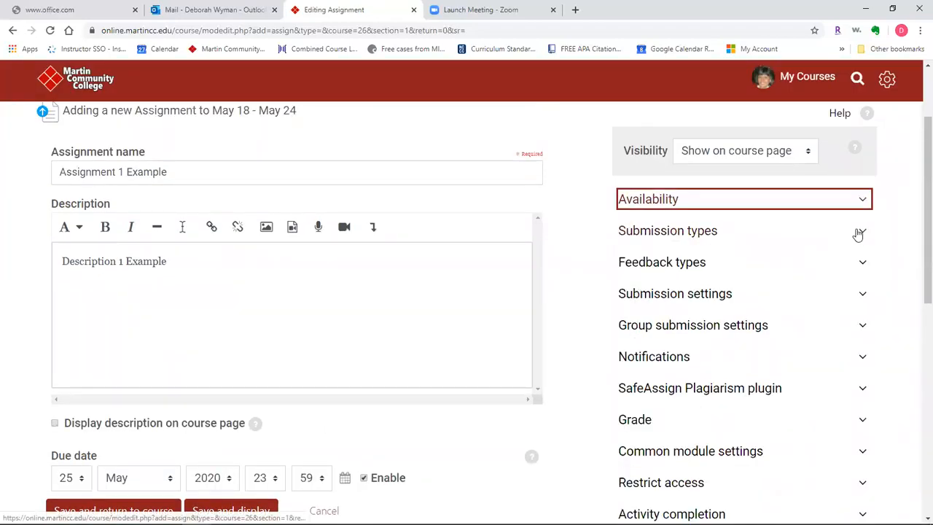
- Expand the submission types settings and read the help for online text and file submissions
left_click(863, 232)
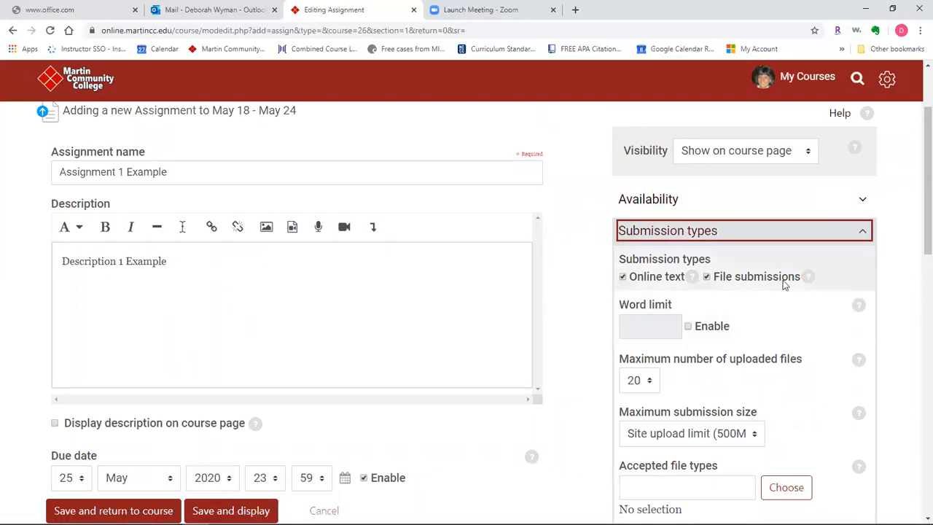
left_click(691, 277)
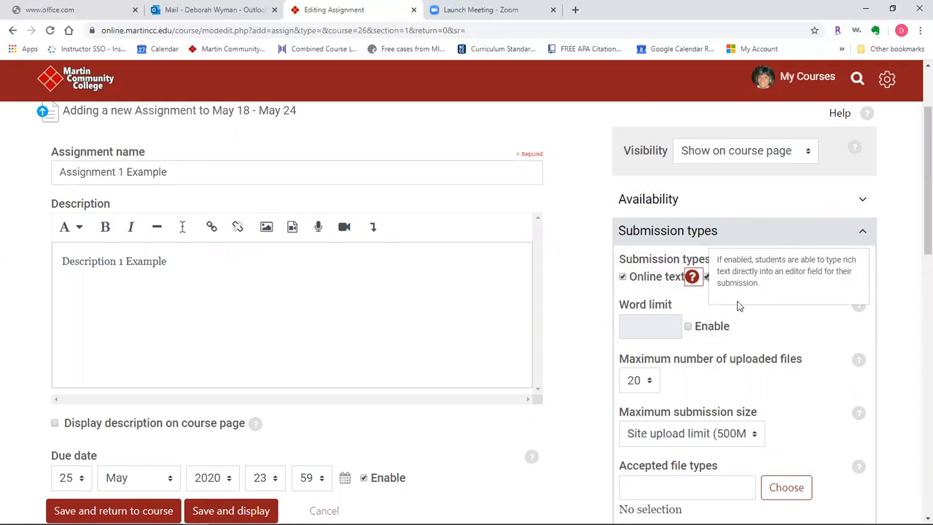
left_click(777, 297)
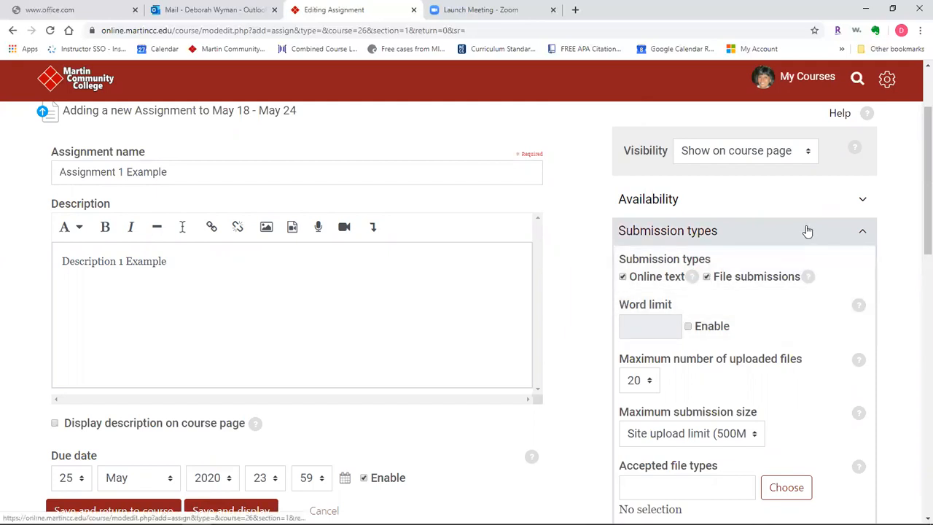
left_click(808, 277)
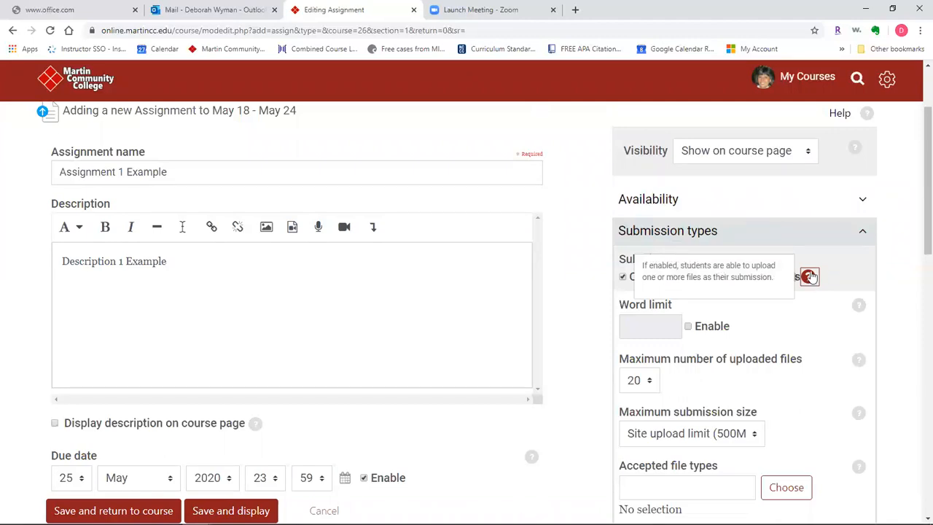
left_click(835, 279)
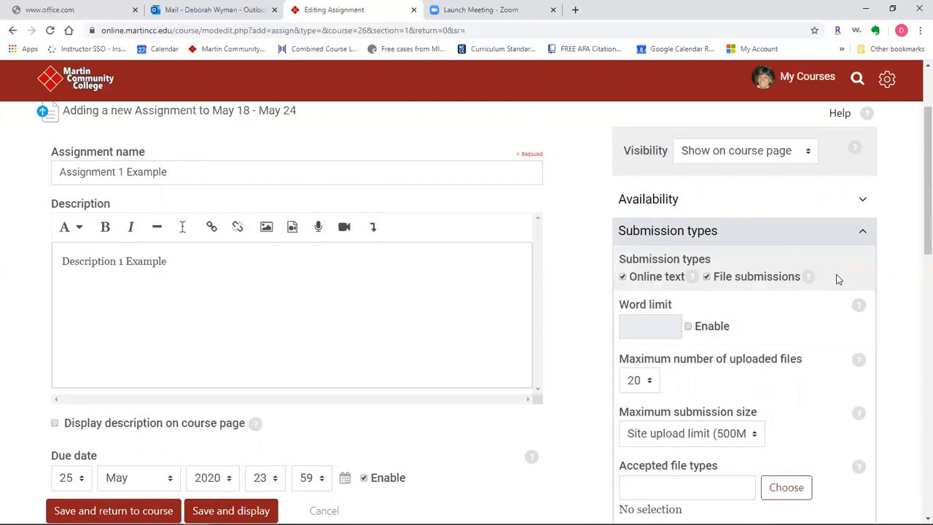
- Enable the word limit for online text submissions and set it to 300
left_click(688, 326)
left_click(647, 325)
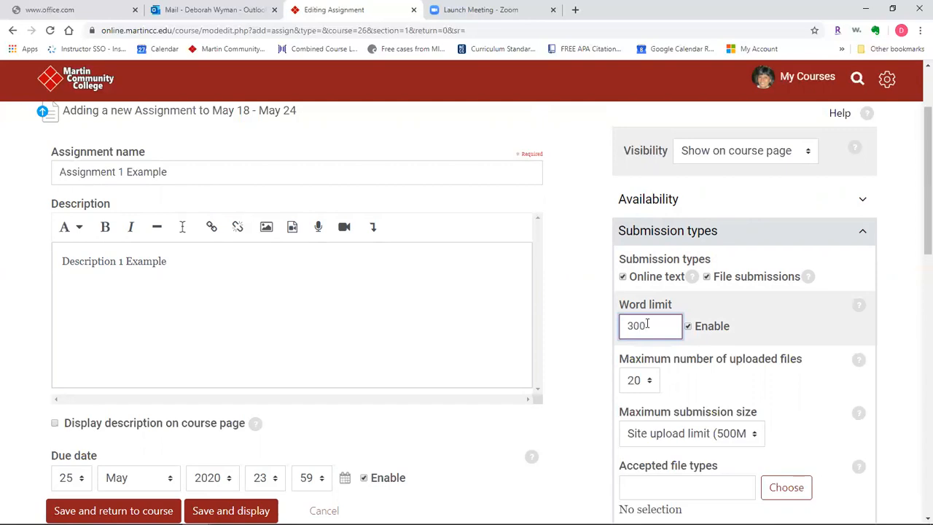
left_click(757, 309)
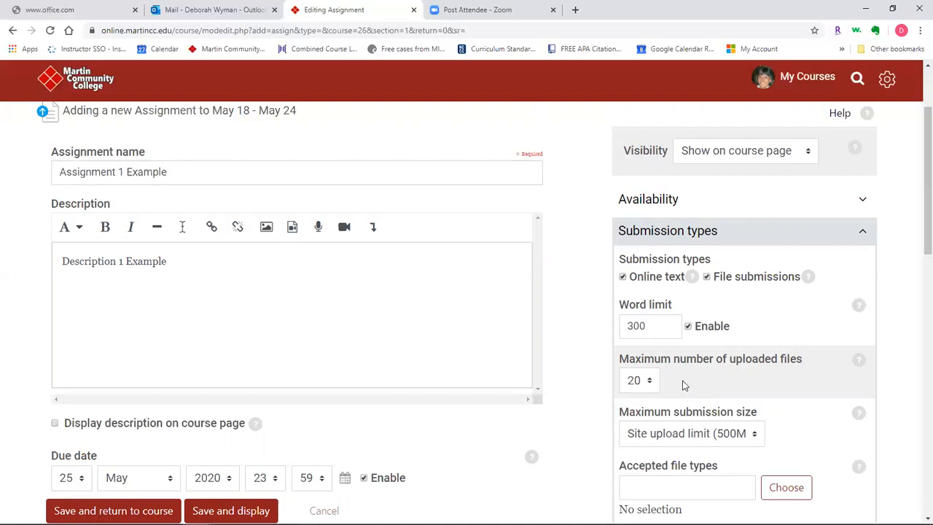
- Set the accepted file types to Document files, PDF document, Word 2007 document and Word document, and save the selection
scroll(683, 386, "down", 3)
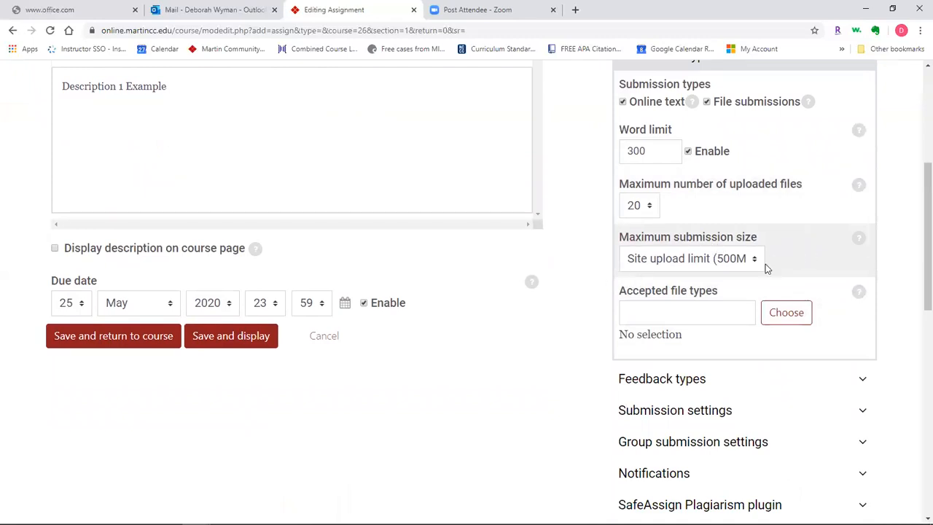
left_click(797, 317)
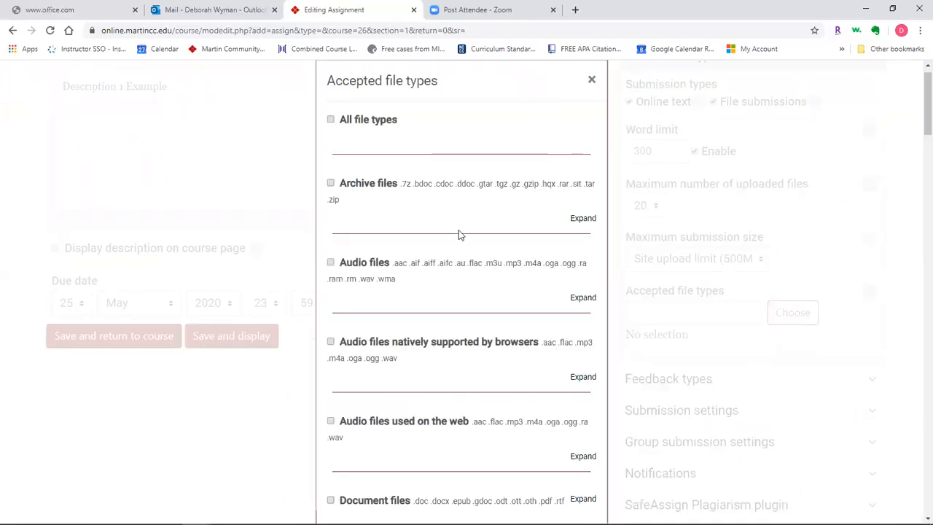
scroll(461, 283, "down", 4)
scroll(461, 288, "down", 9)
scroll(470, 292, "up", 10)
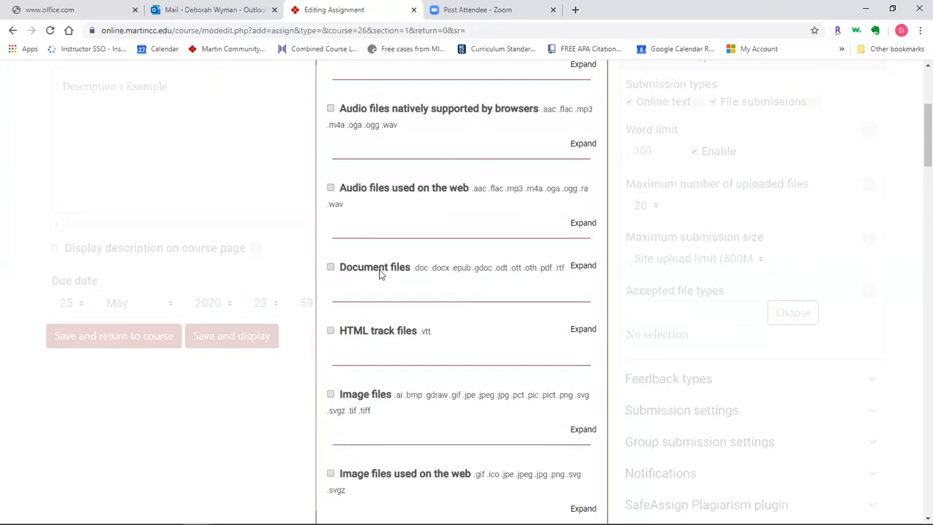
left_click(330, 269)
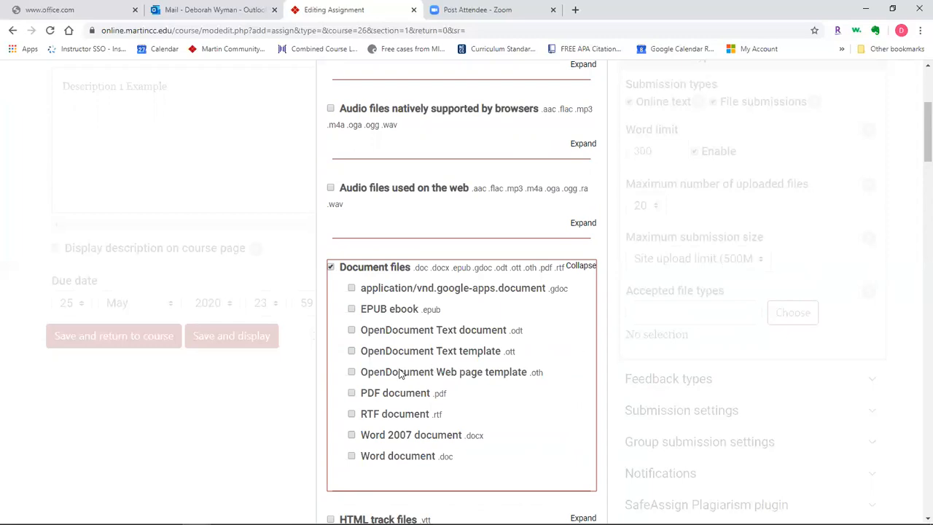
left_click(352, 395)
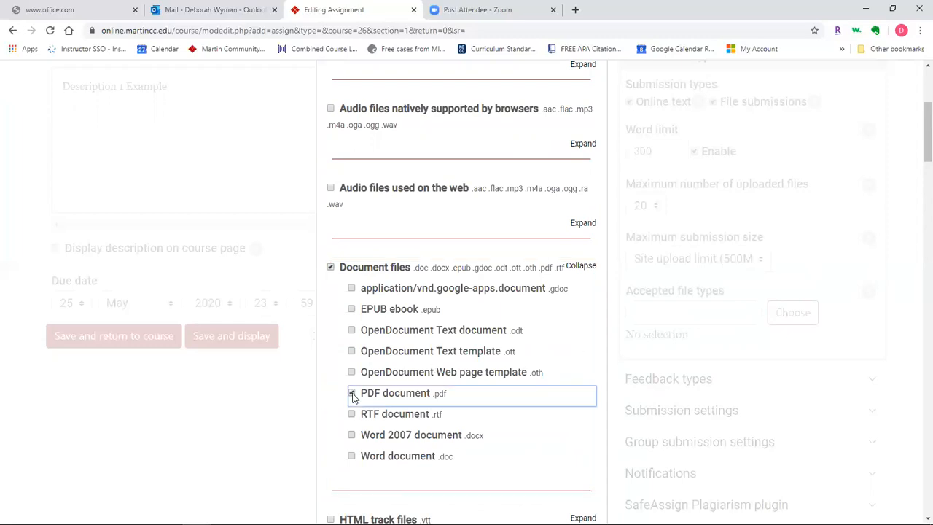
left_click(352, 435)
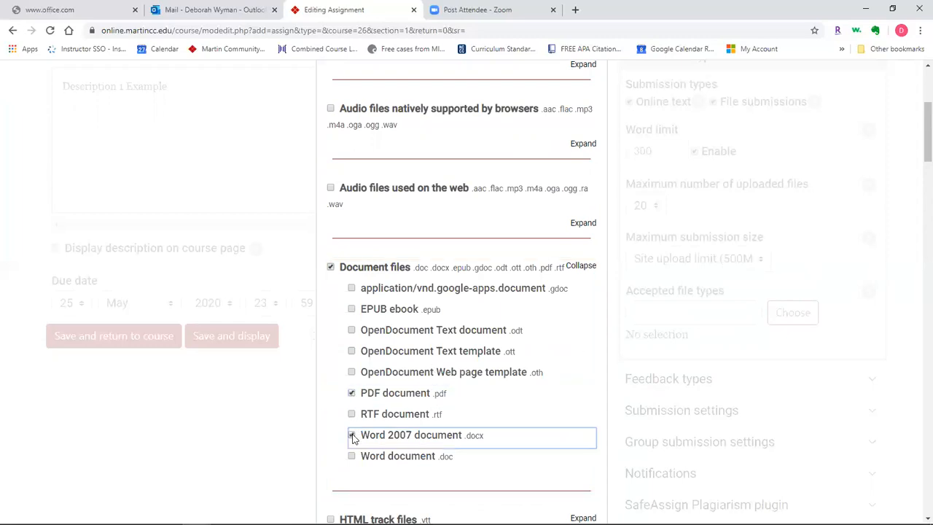
left_click(349, 458)
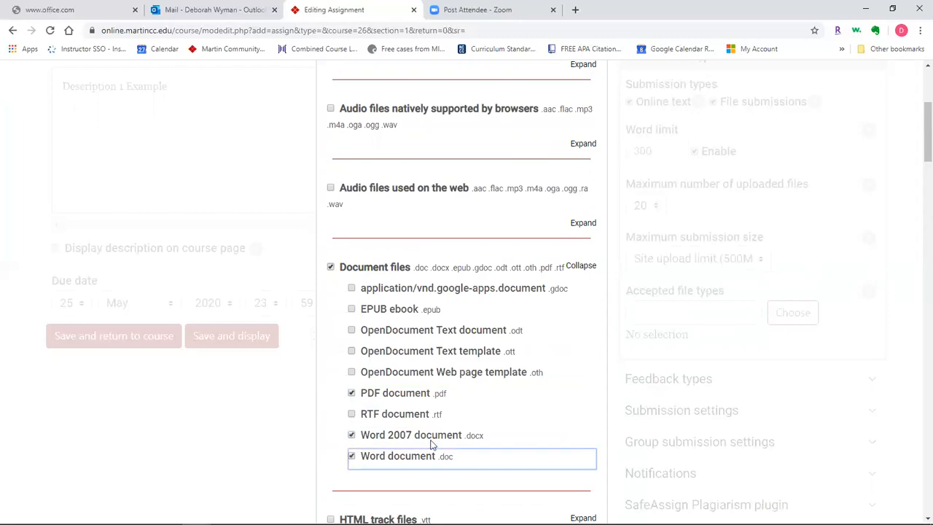
scroll(554, 400, "down", 1)
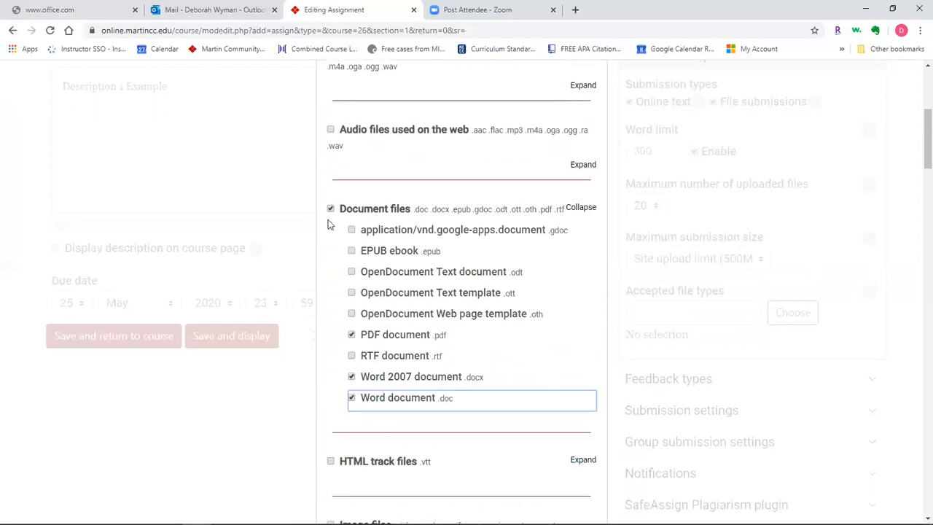
scroll(508, 332, "down", 6)
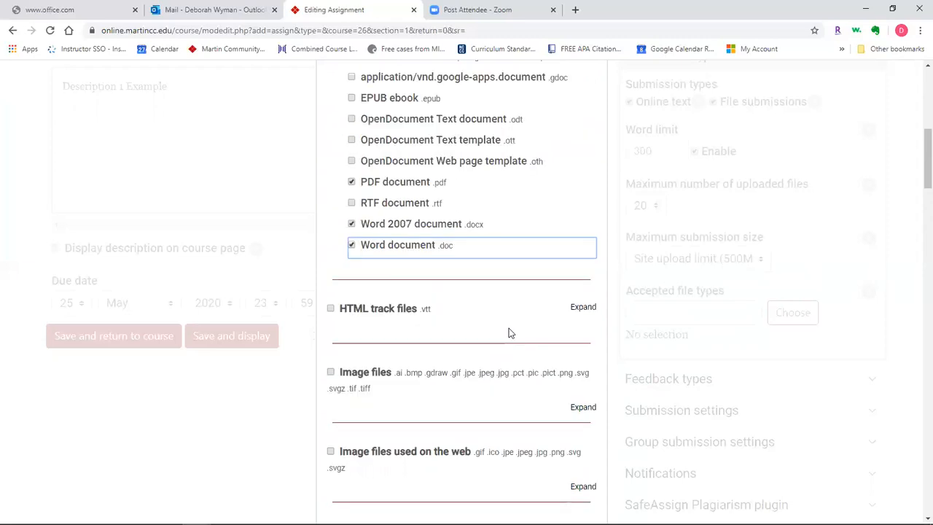
scroll(509, 331, "down", 15)
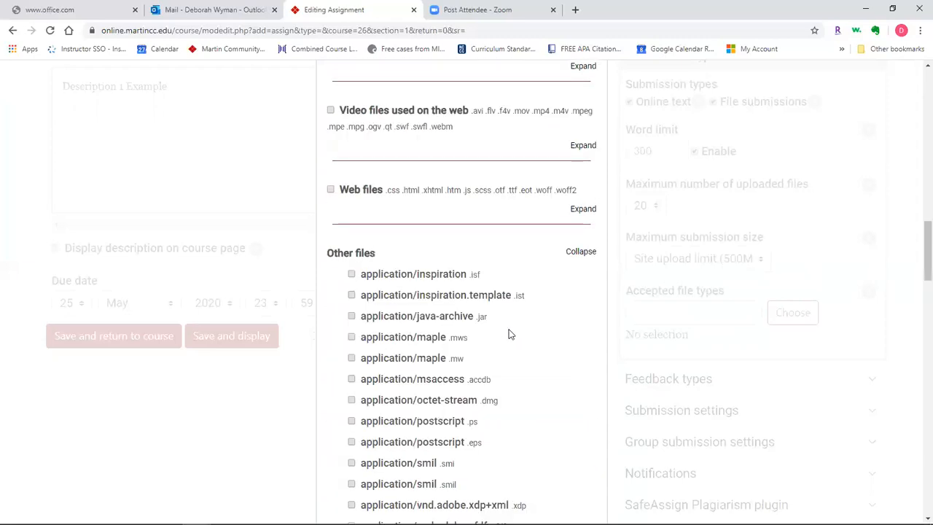
scroll(509, 334, "down", 13)
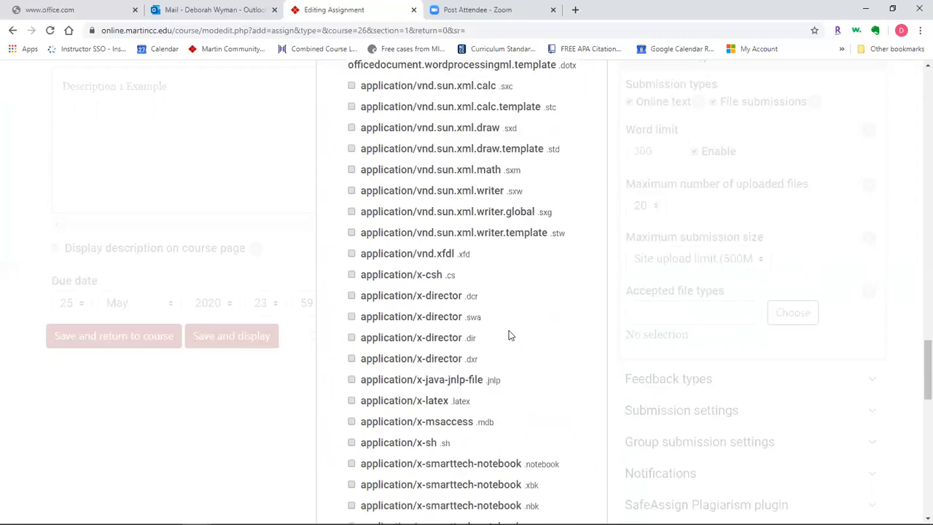
scroll(509, 335, "down", 6)
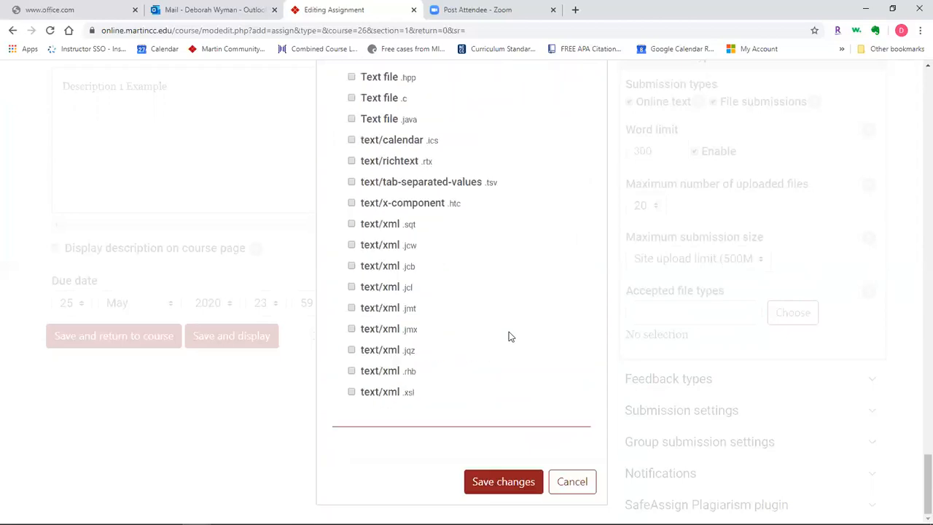
left_click(508, 486)
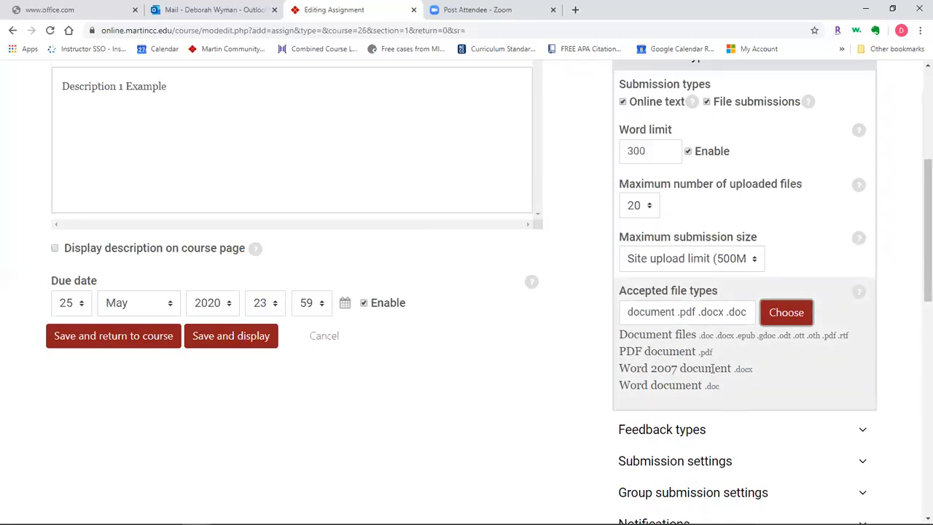
- Collapse the submission types settings, and enable Feedback comments in the feedback types after reading its help
scroll(783, 367, "up", 3)
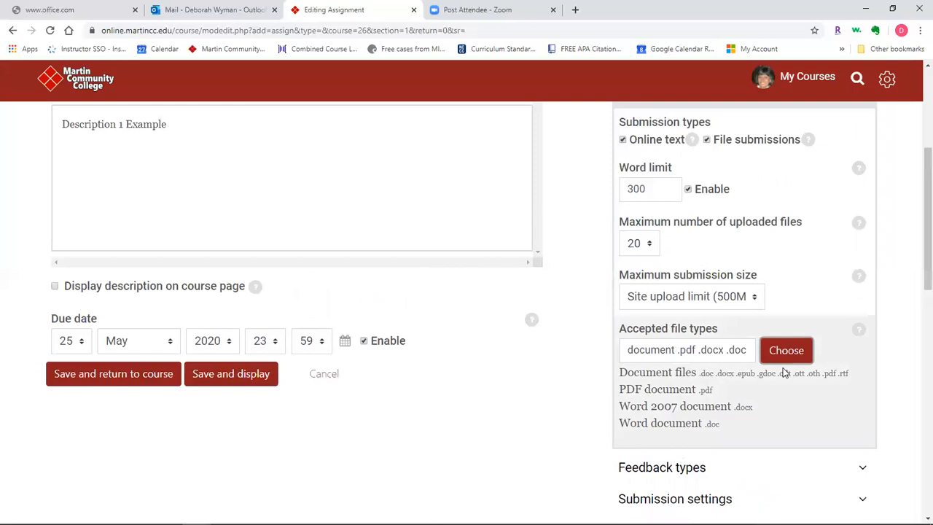
left_click(863, 178)
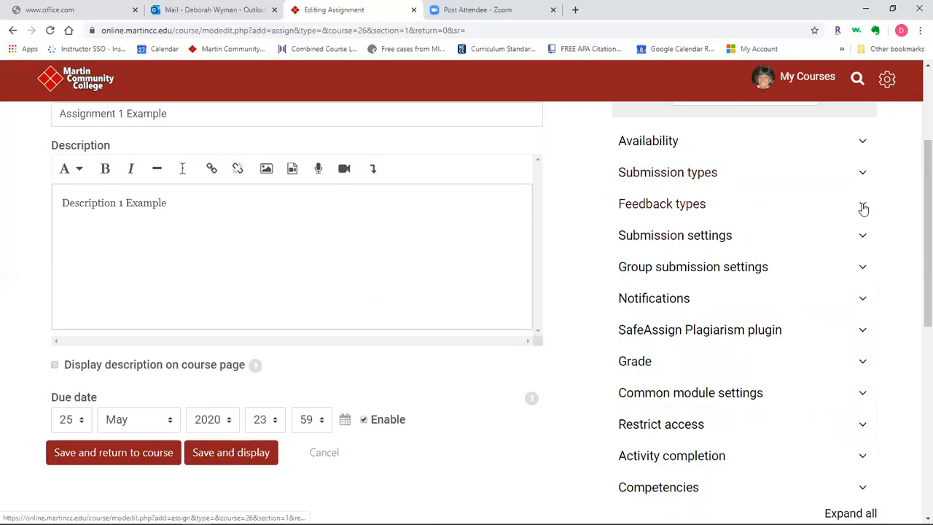
left_click(862, 207)
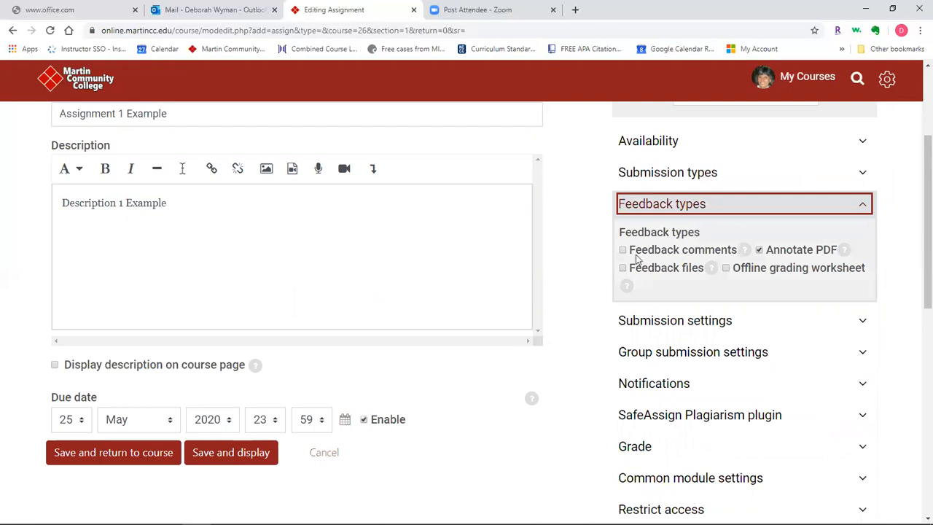
left_click(743, 250)
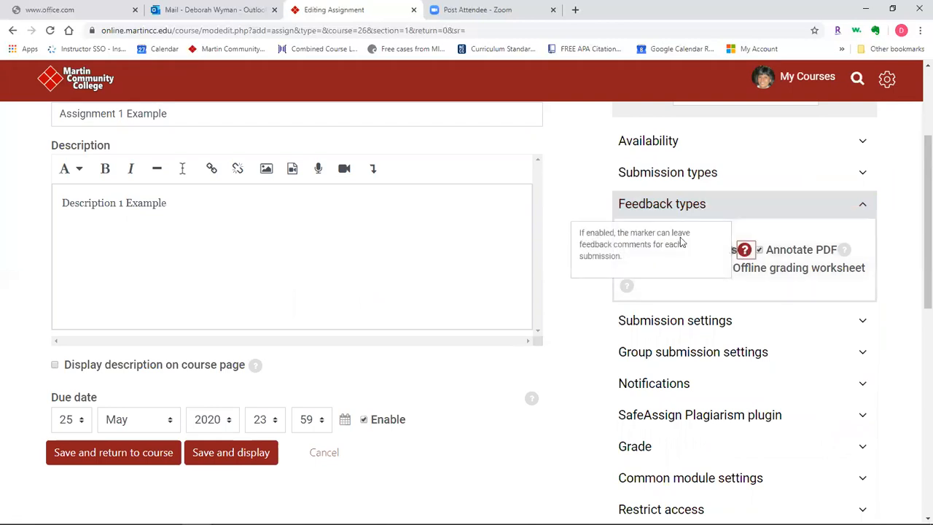
left_click(750, 224)
left_click(624, 250)
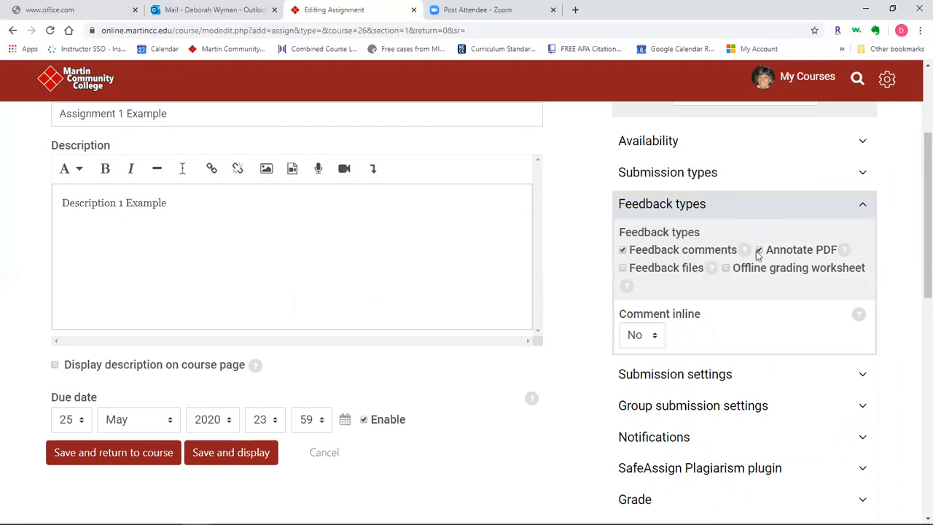
- Read the help for the Annotate PDF, Offline grading worksheet and Feedback files options
left_click(844, 250)
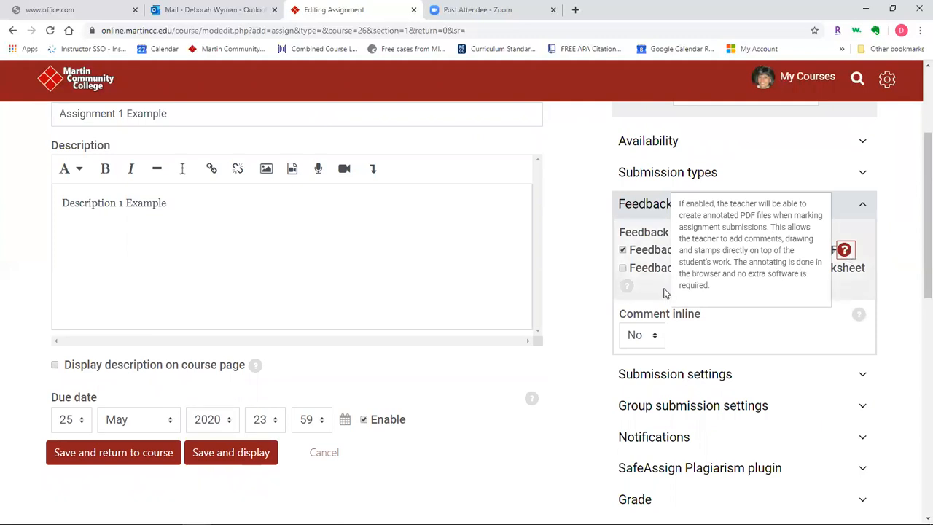
left_click(626, 286)
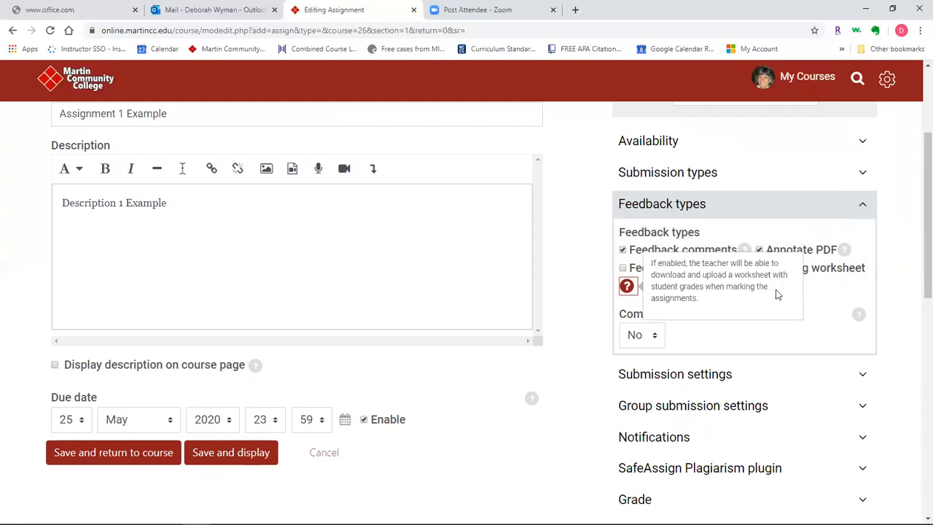
left_click(906, 247)
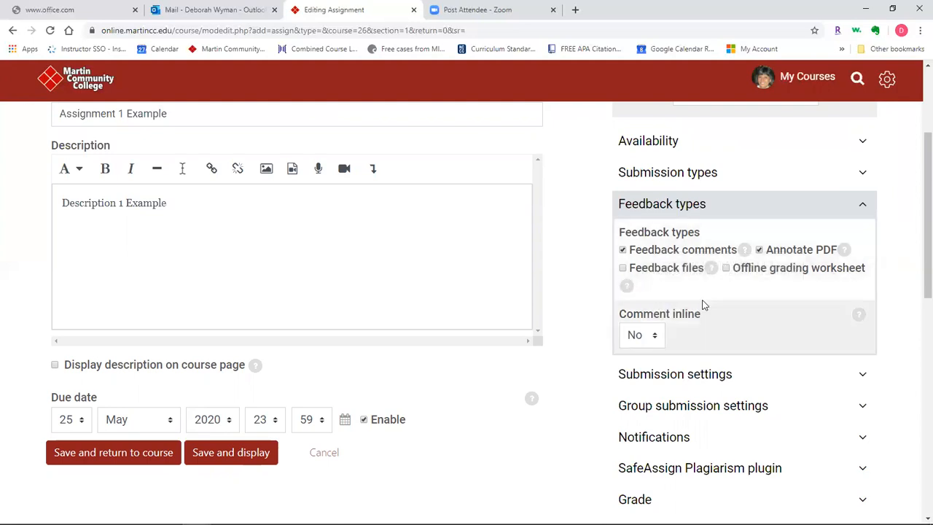
left_click(627, 287)
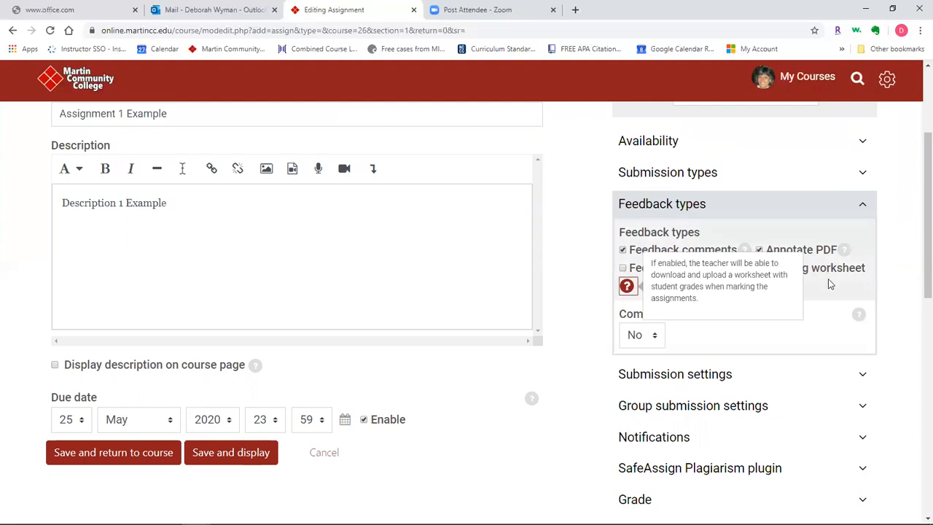
left_click(668, 284)
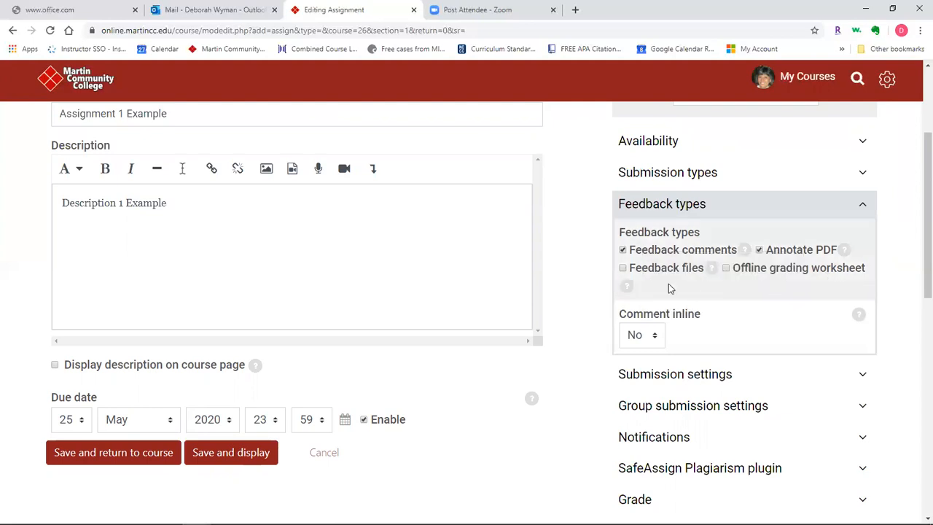
left_click(712, 268)
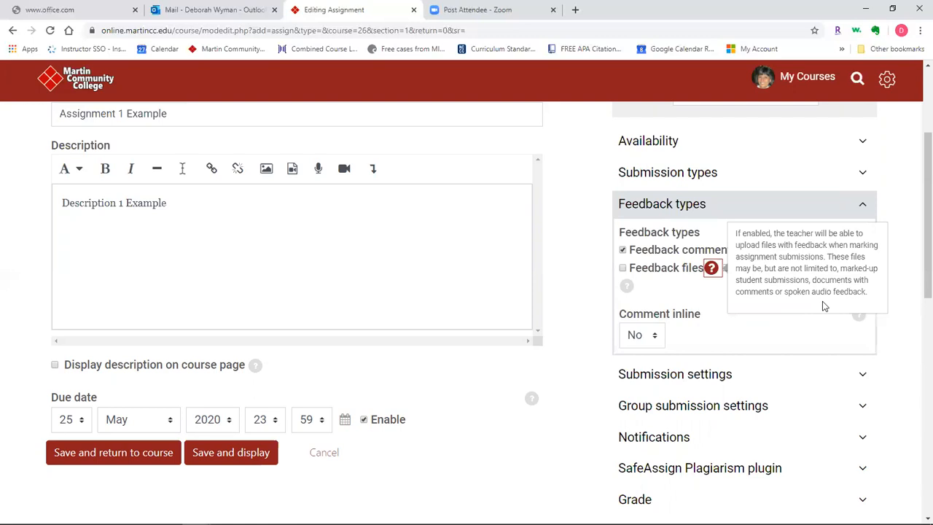
left_click(752, 316)
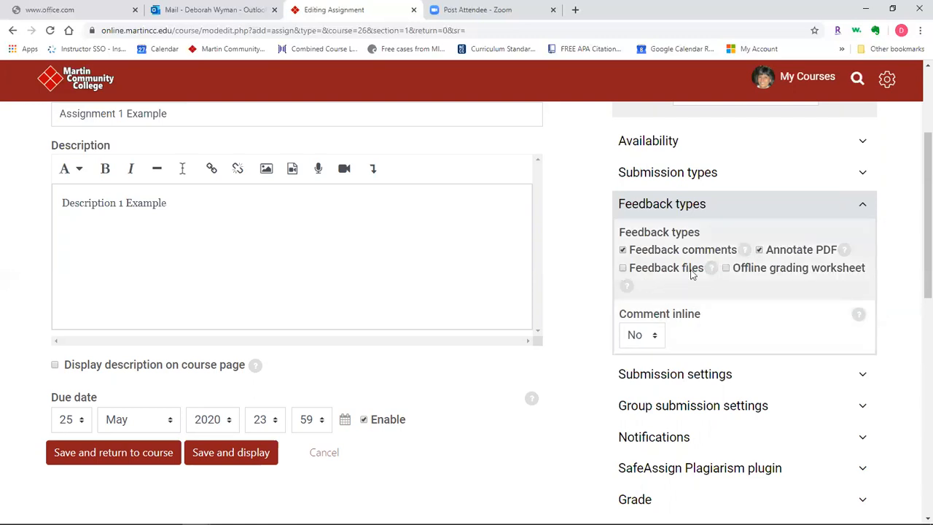
- Check the available choices for Comment inline, and collapse the feedback types settings
left_click(656, 338)
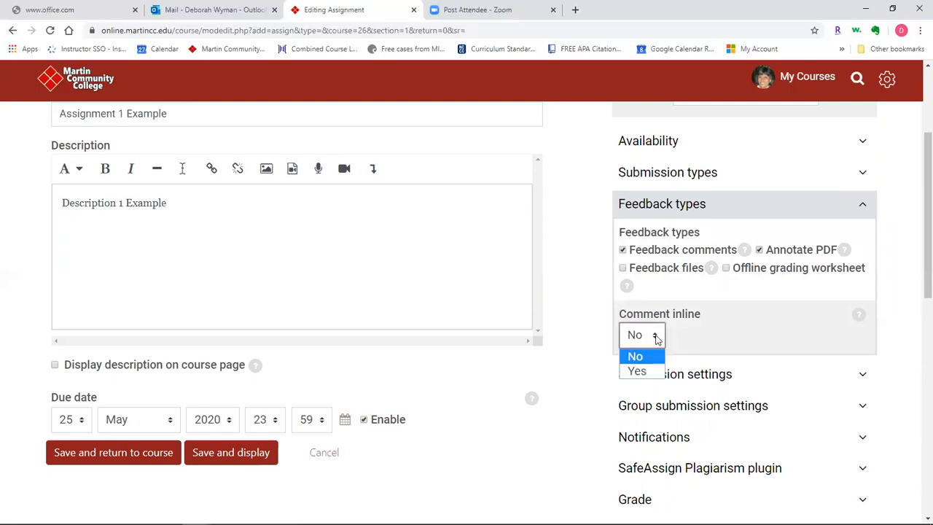
left_click(656, 338)
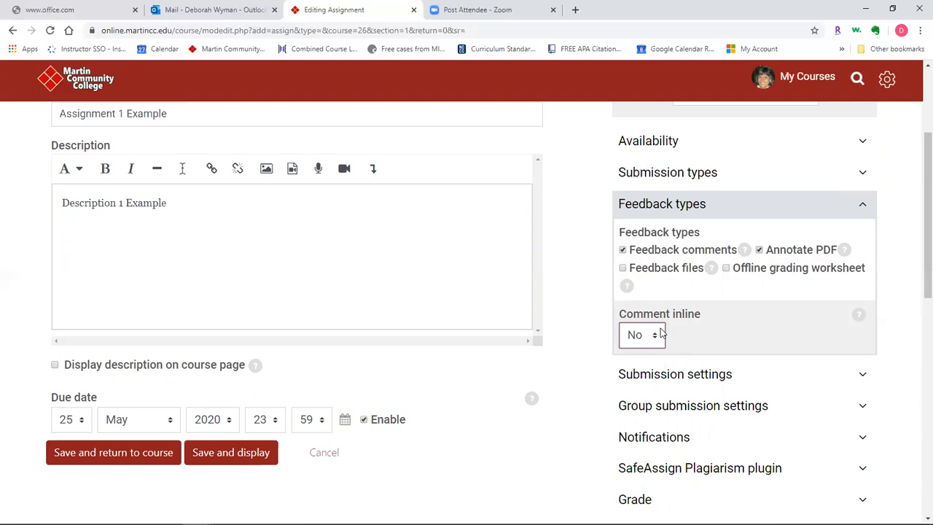
scroll(661, 333, "up", 1)
scroll(702, 272, "down", 3)
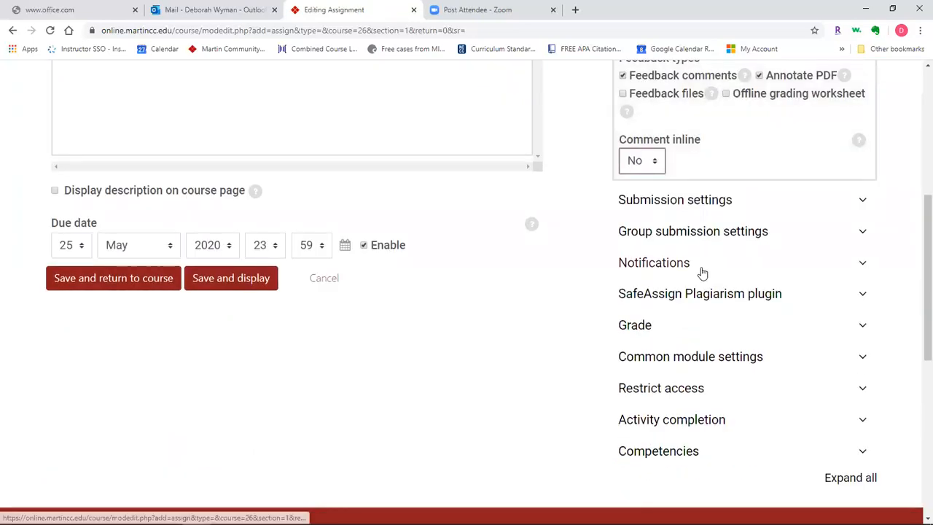
scroll(702, 272, "up", 2)
left_click(862, 149)
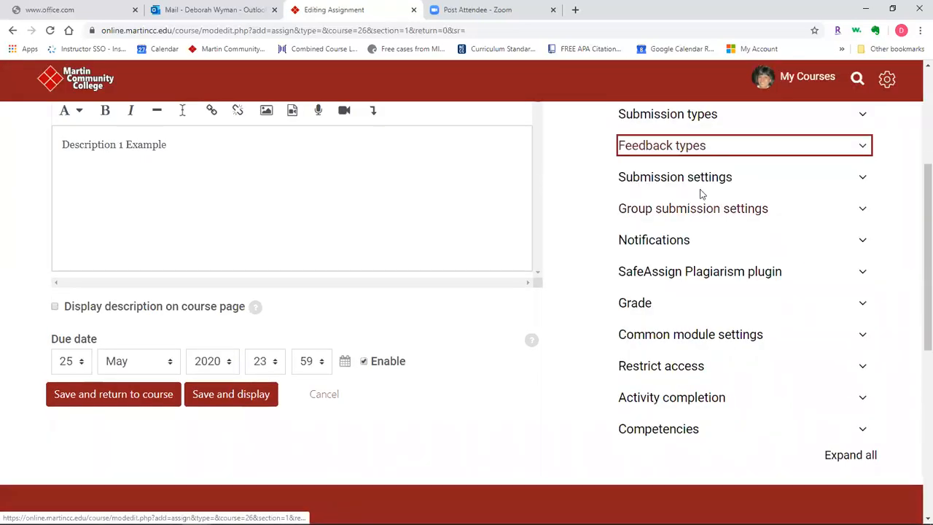
- In the submission settings, read the help for Attempts reopened and set Maximum attempts to 1
left_click(863, 180)
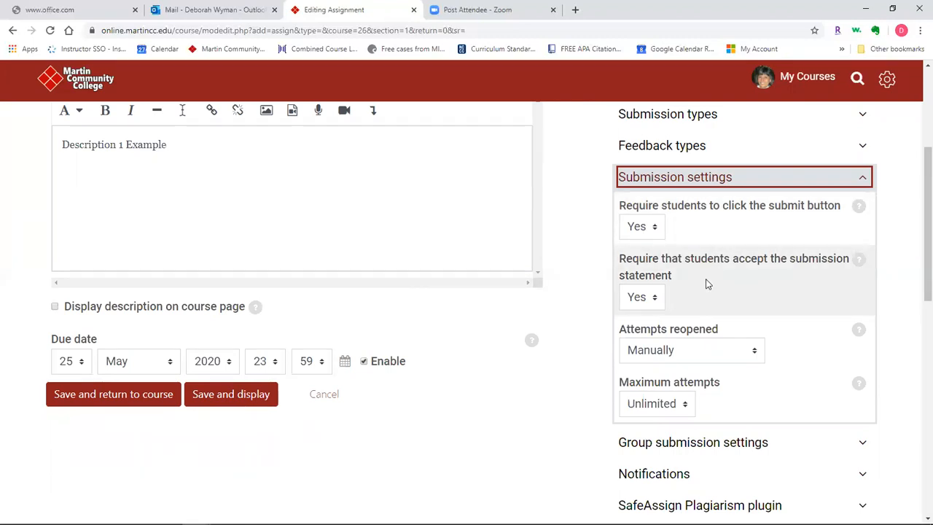
left_click(858, 330)
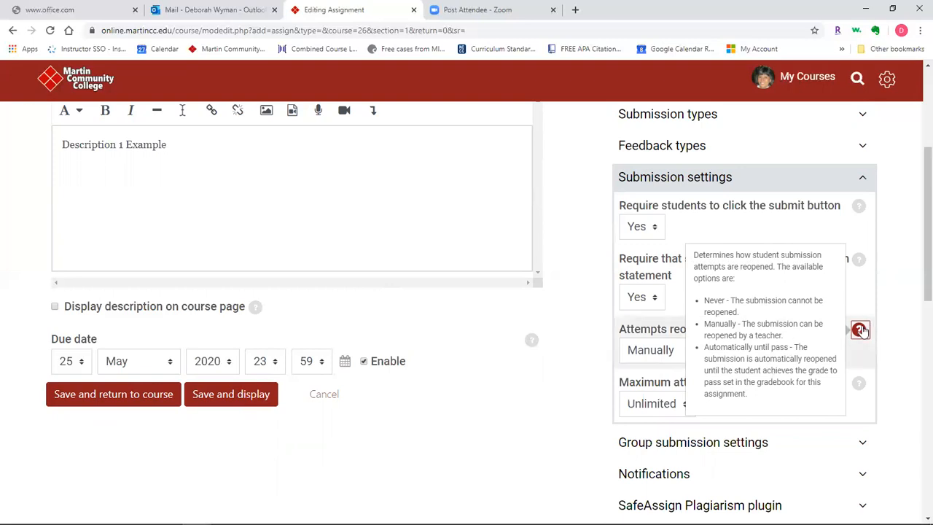
left_click(900, 321)
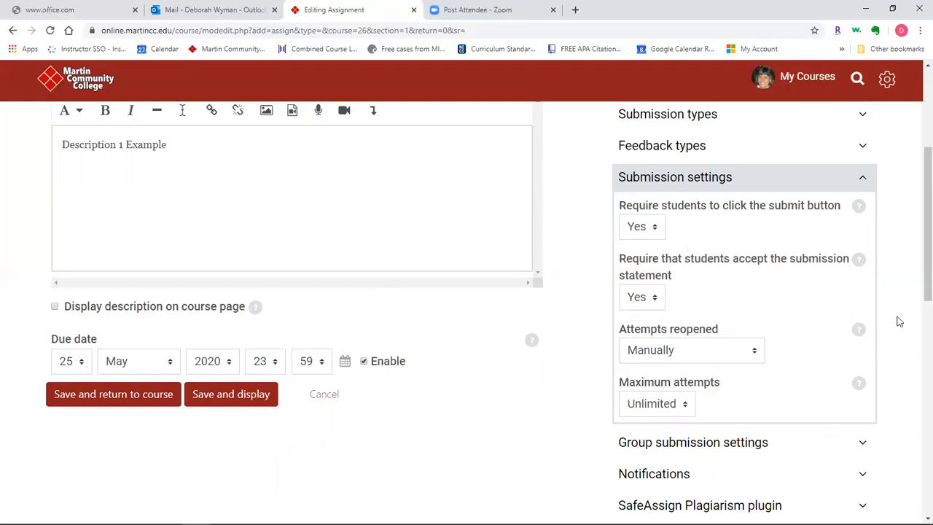
left_click(687, 407)
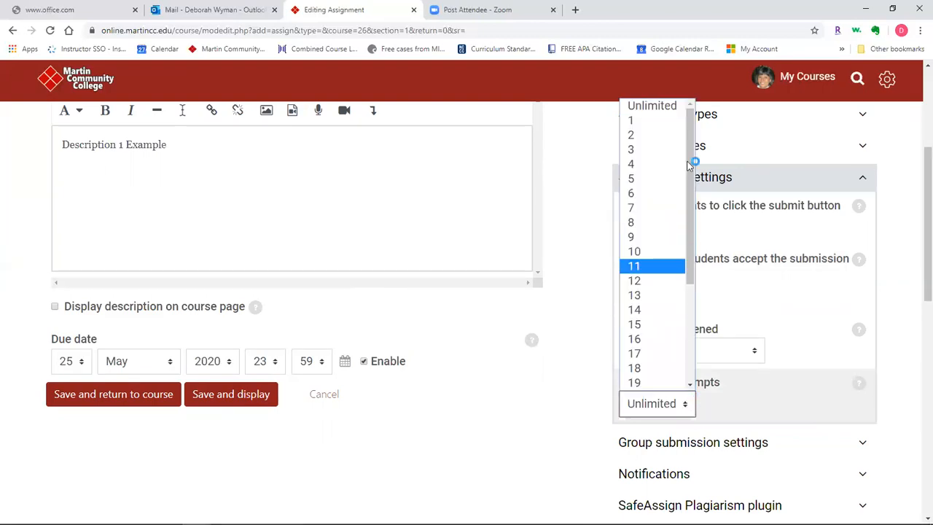
left_click(633, 122)
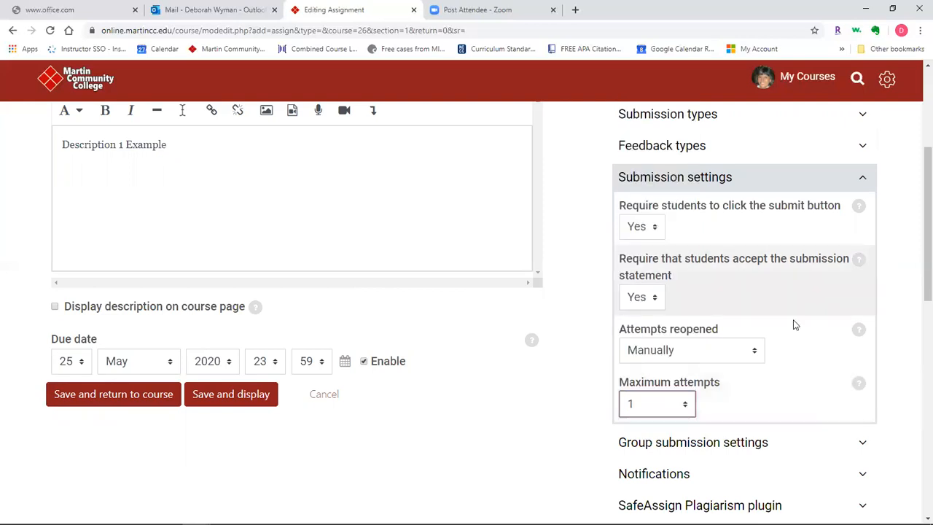
left_click(862, 181)
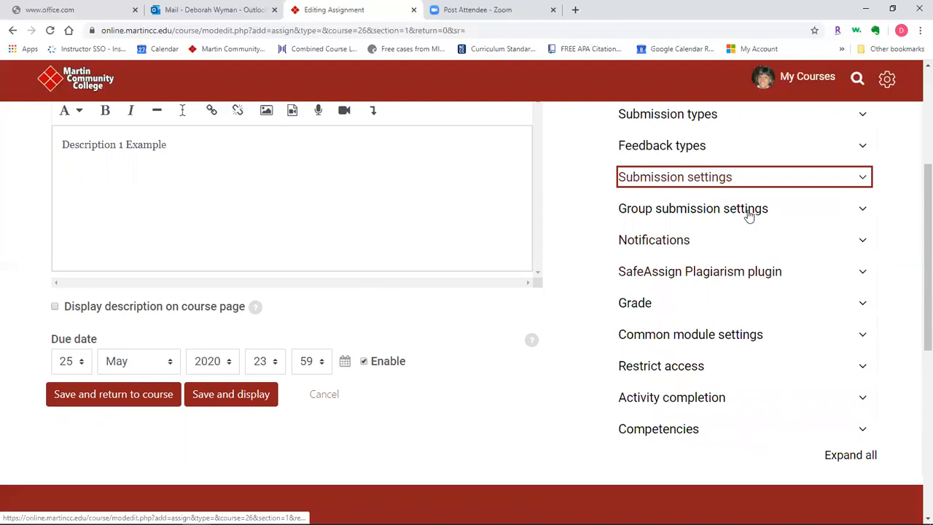
- Set Students submit in groups to No in the group submission settings, and collapse the section
left_click(862, 210)
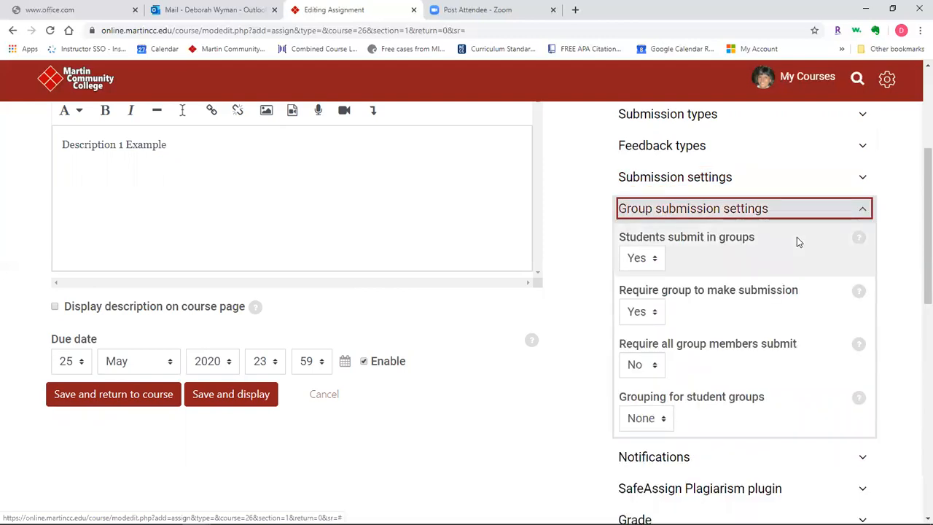
left_click(655, 263)
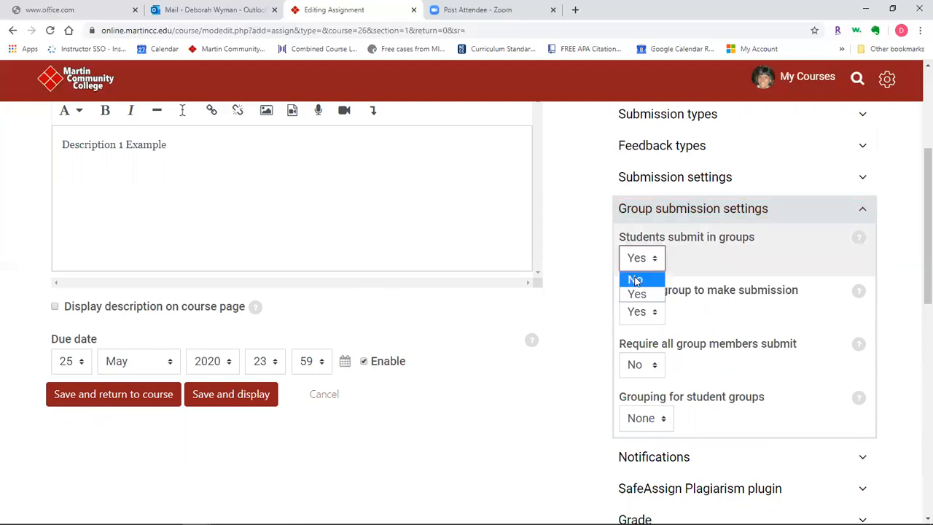
left_click(636, 277)
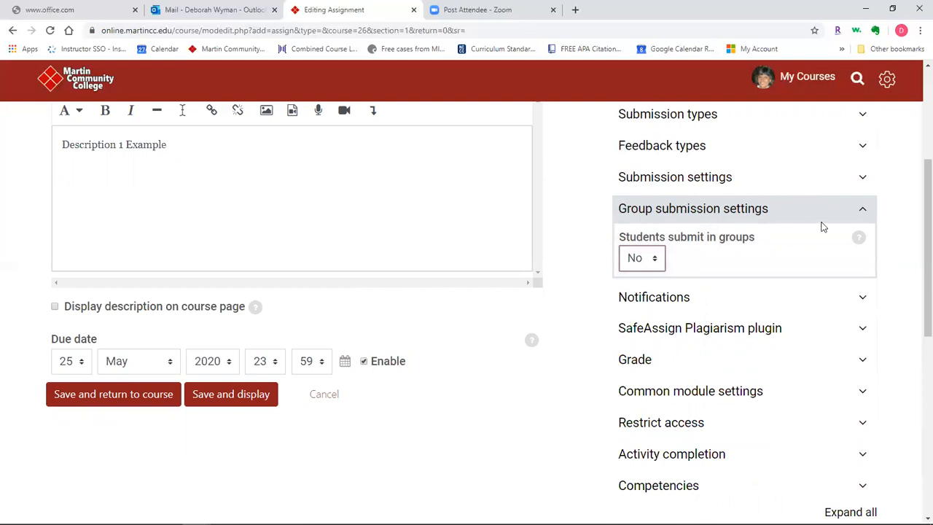
left_click(862, 213)
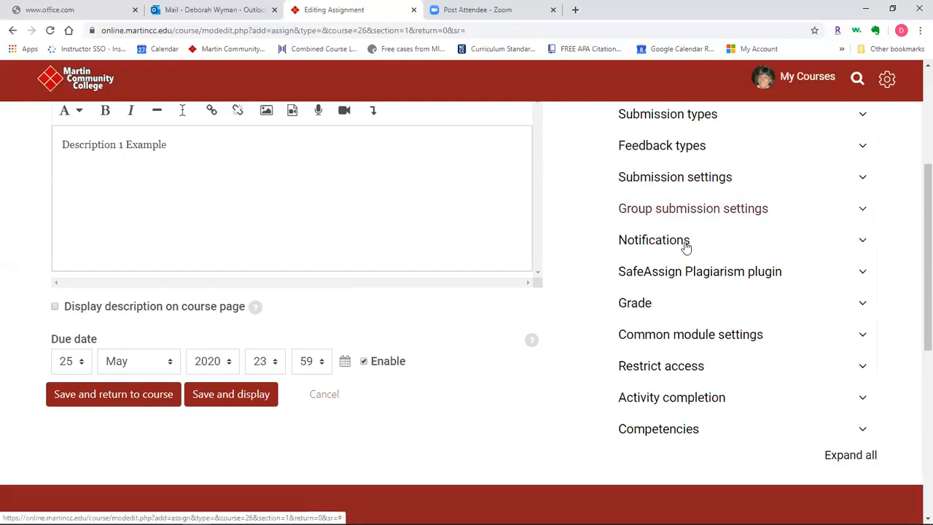
- Expand the notifications settings and read the help for grader notifications, late submission notifications and the Notify students default
left_click(860, 241)
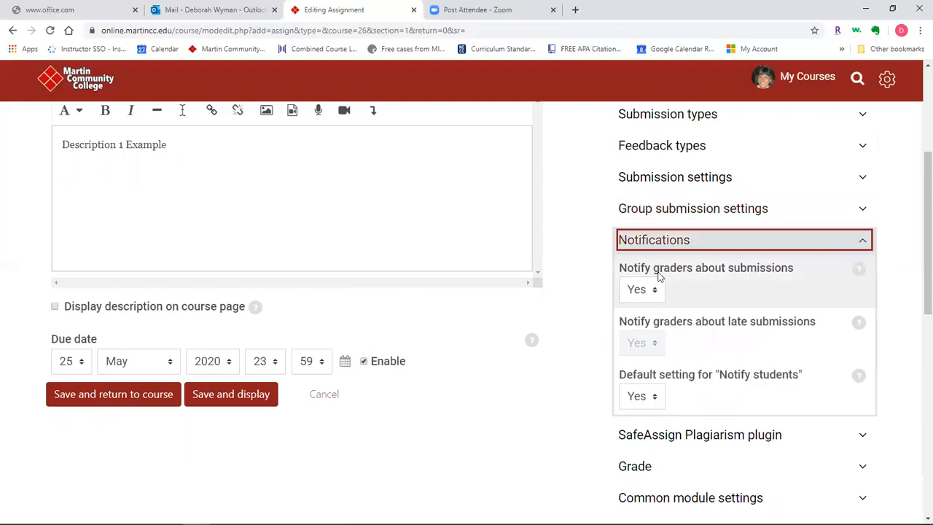
left_click(859, 270)
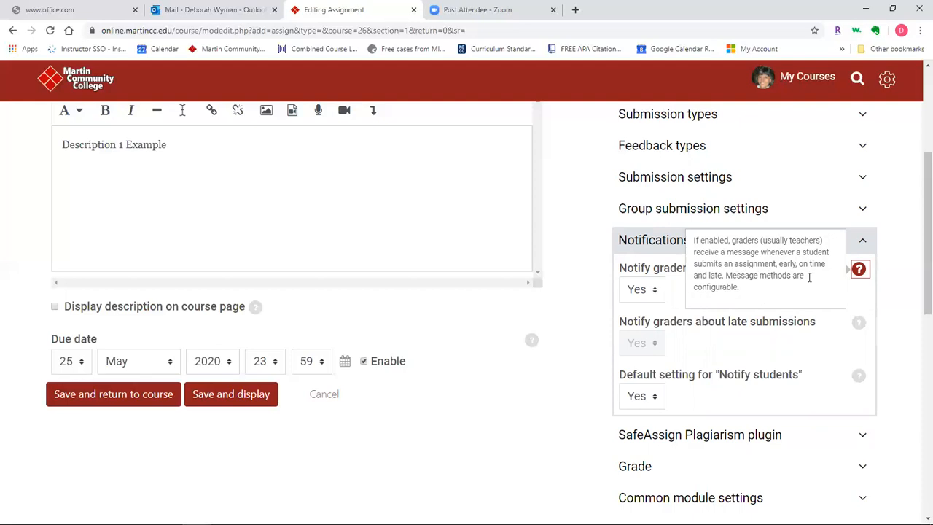
left_click(894, 268)
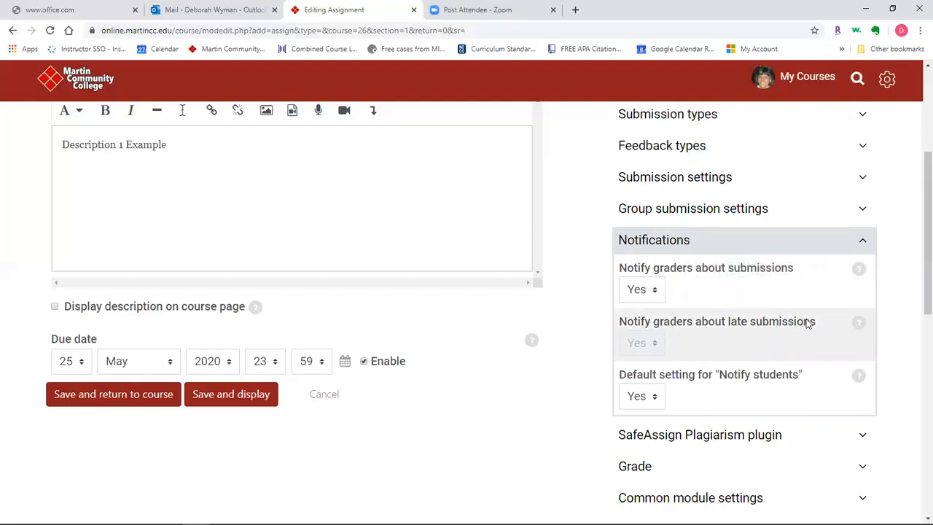
left_click(860, 323)
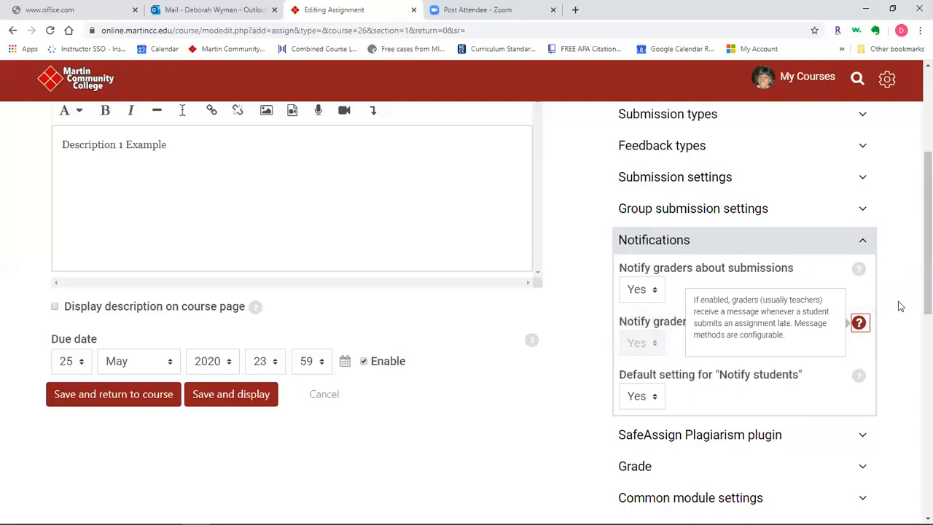
left_click(826, 326)
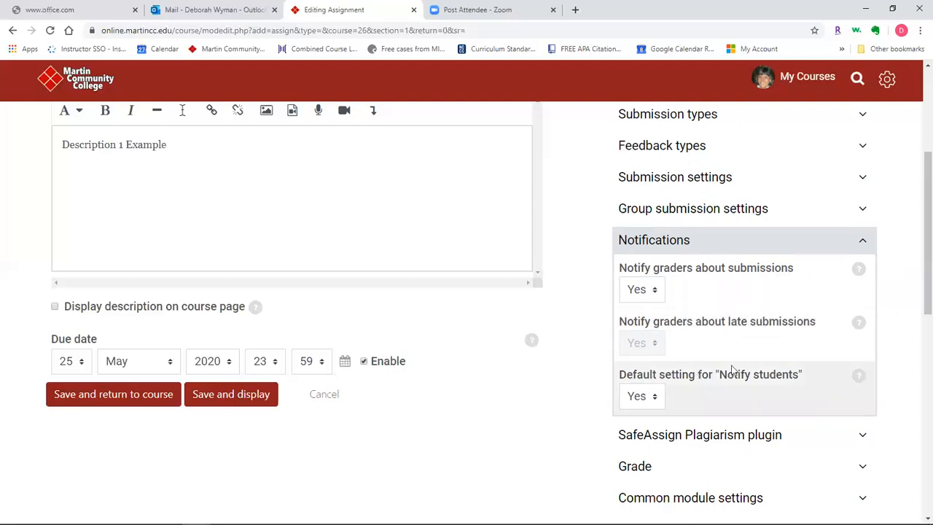
left_click(860, 377)
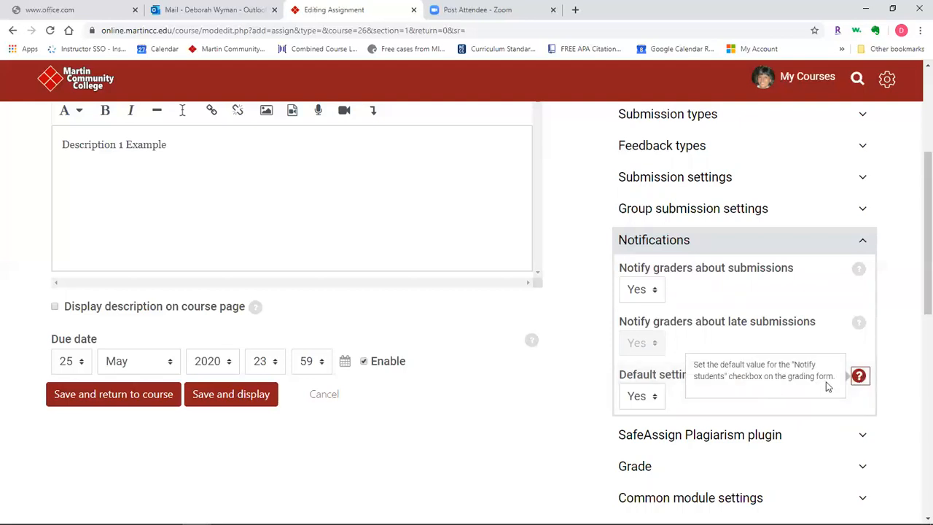
left_click(904, 305)
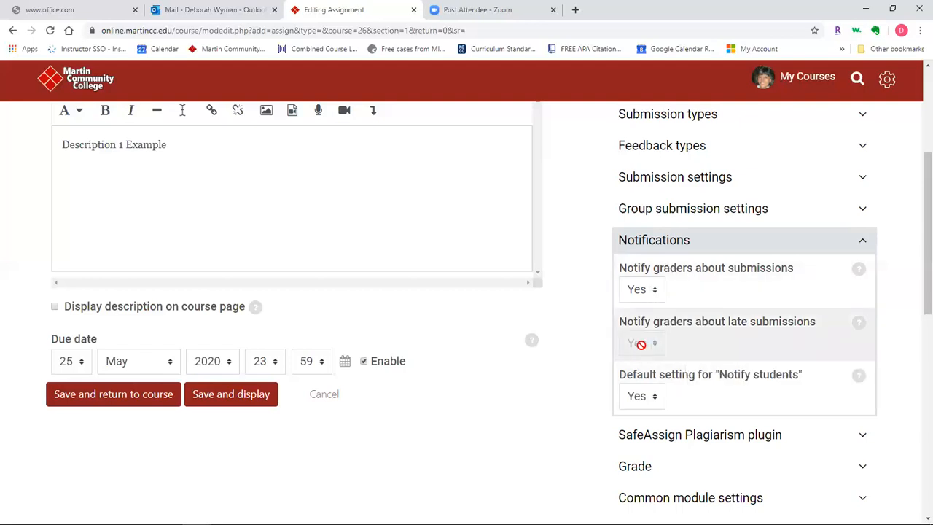
- Try Notify graders about submissions at No, and restore it to Yes
left_click(656, 290)
left_click(636, 309)
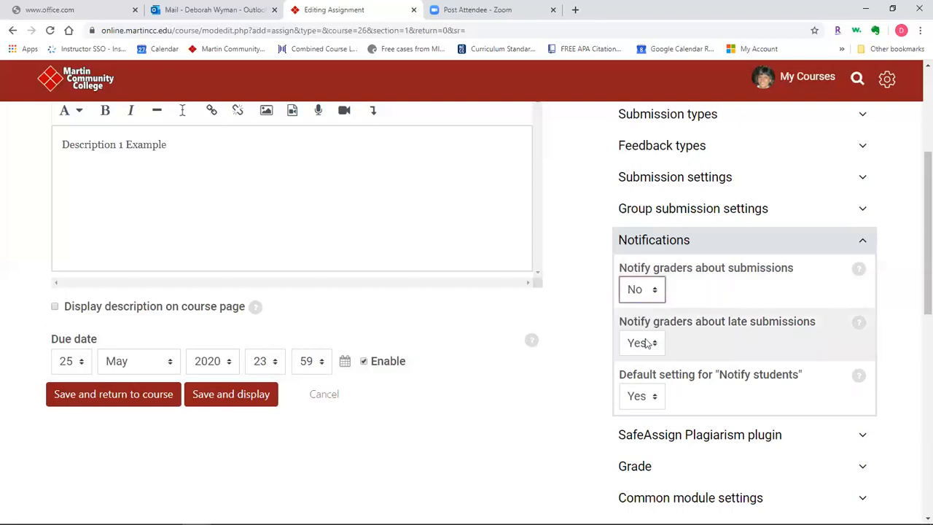
left_click(660, 292)
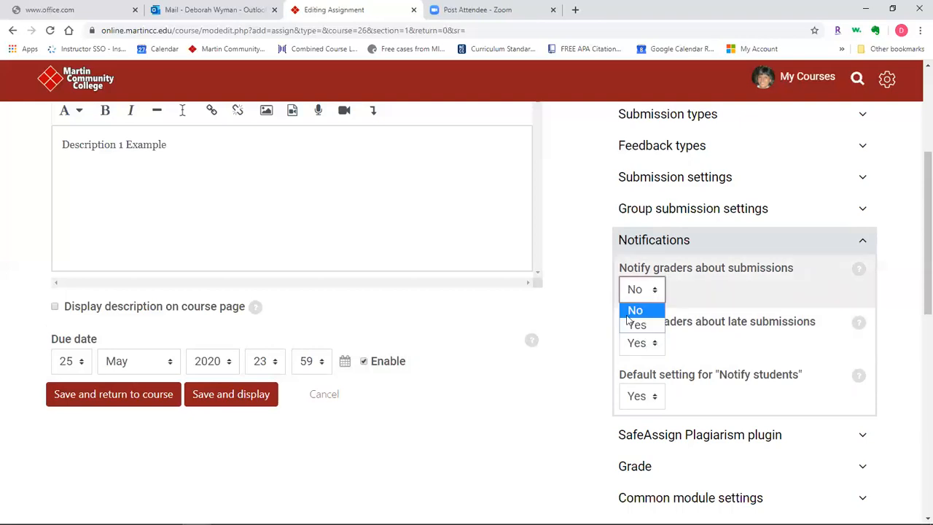
left_click(636, 324)
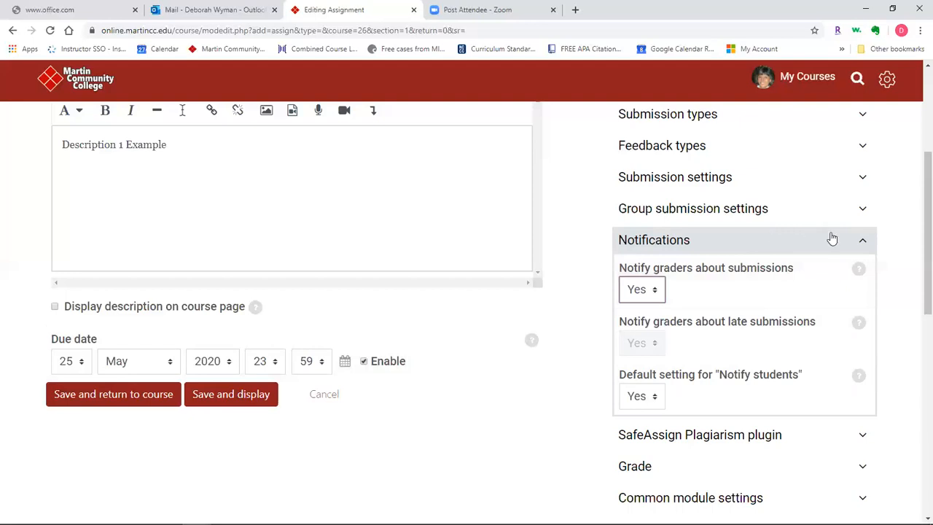
- Collapse the notifications settings, and review the SafeAssign Plagiarism plugin options before closing that section
left_click(863, 241)
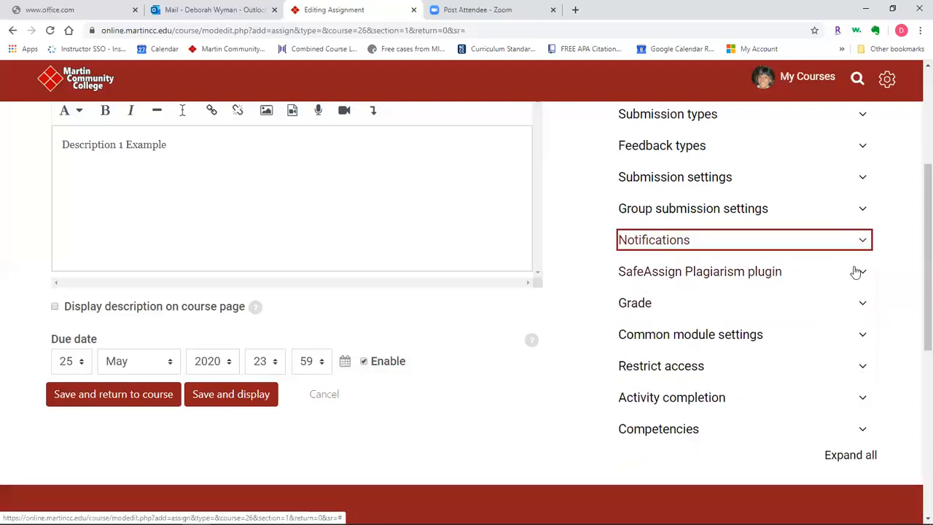
left_click(865, 273)
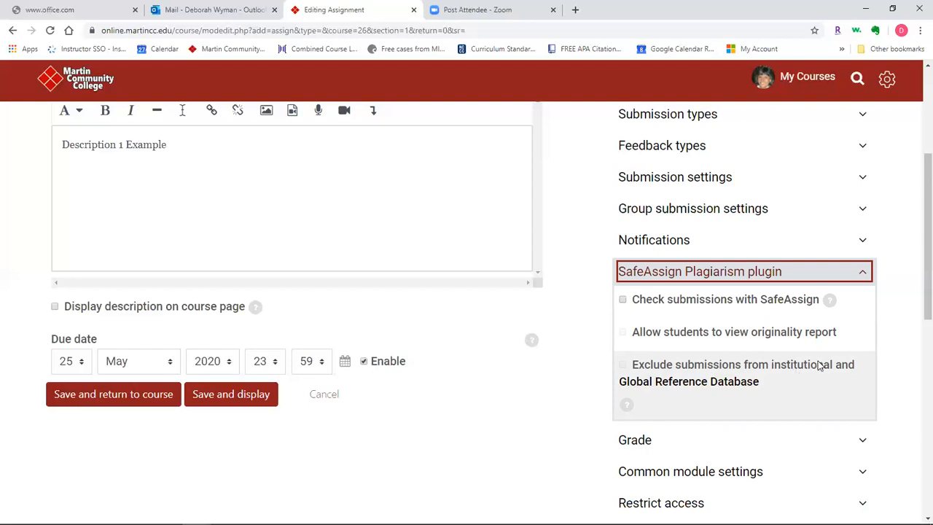
left_click(861, 277)
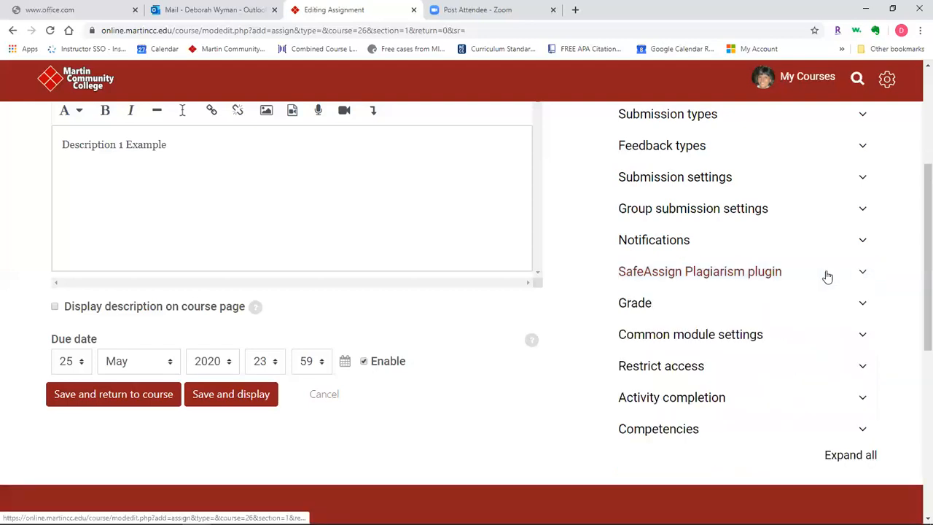
- Expand the grade settings and check the available choices for the grade type
left_click(865, 304)
scroll(747, 334, "down", 1)
scroll(747, 334, "down", 1)
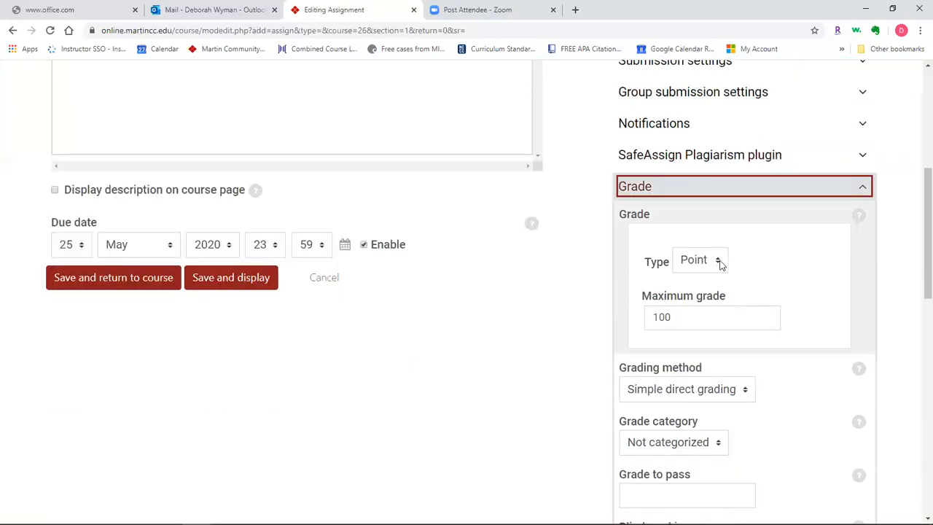
left_click(719, 264)
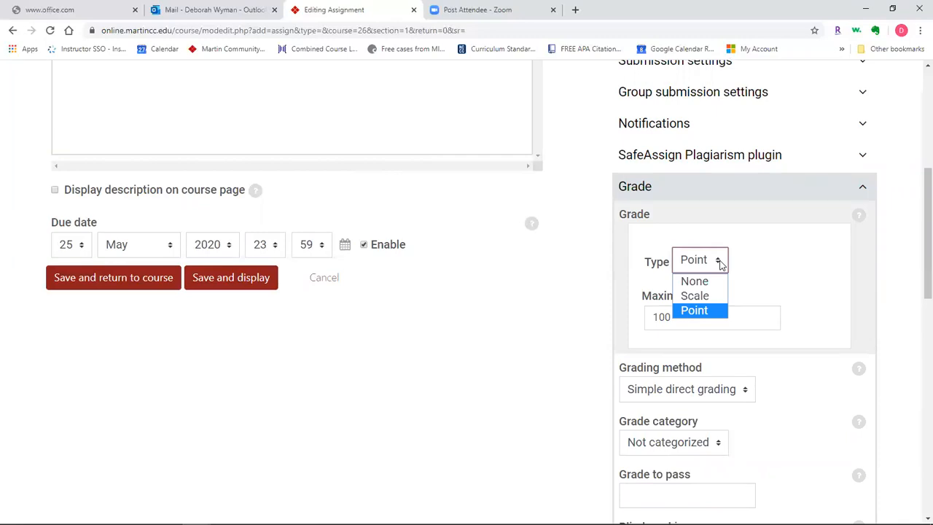
left_click(719, 264)
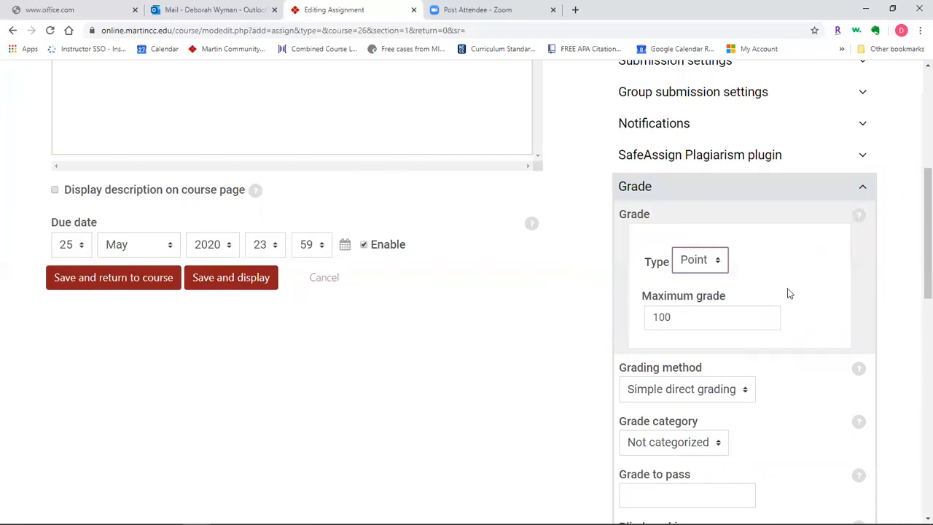
- Set the Grade category to Assignment, review the remaining grade options, and collapse the grade settings
scroll(789, 291, "down", 2)
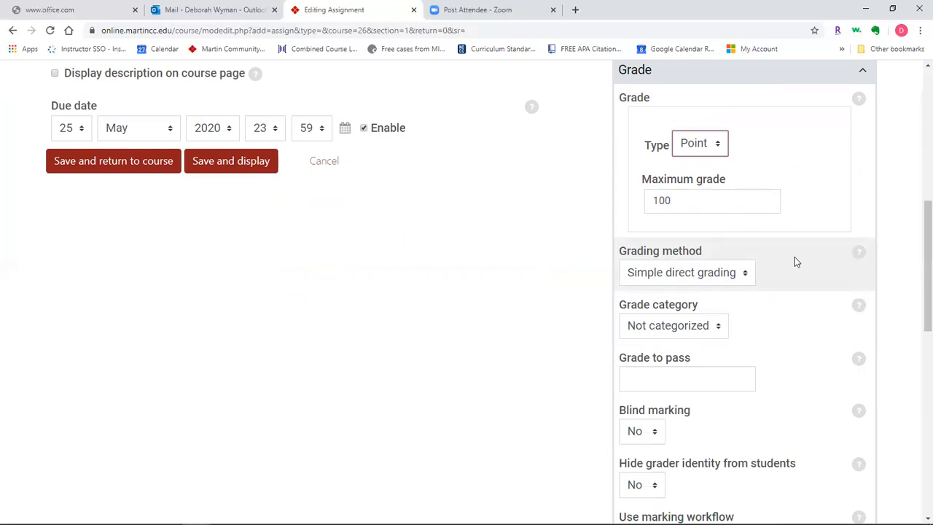
left_click(719, 329)
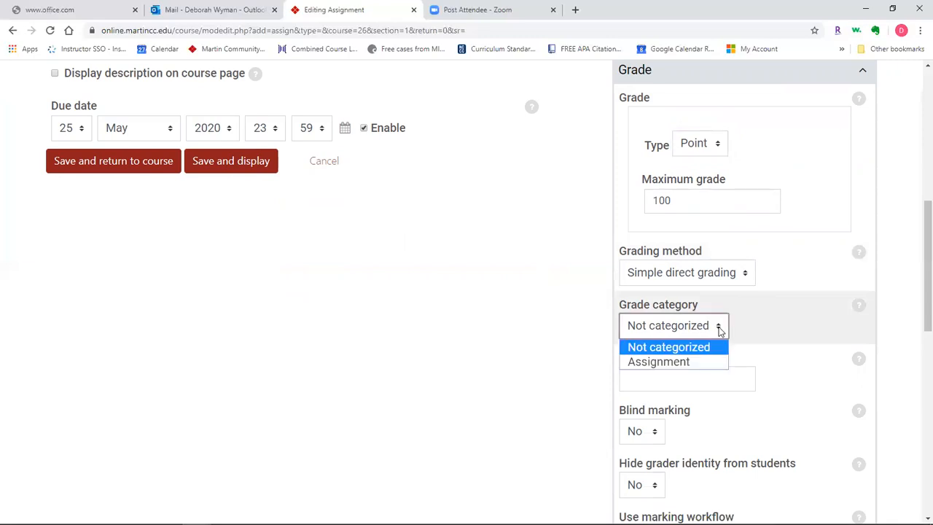
left_click(659, 362)
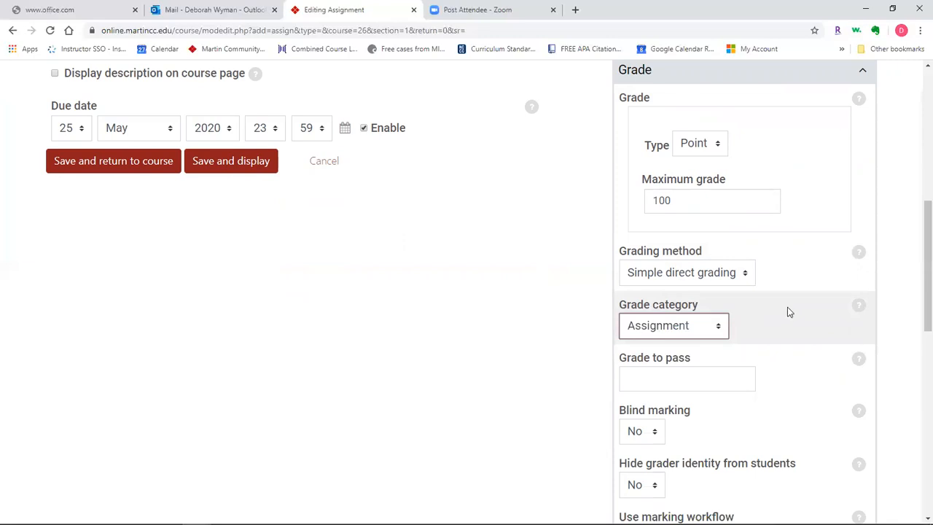
scroll(780, 316, "down", 2)
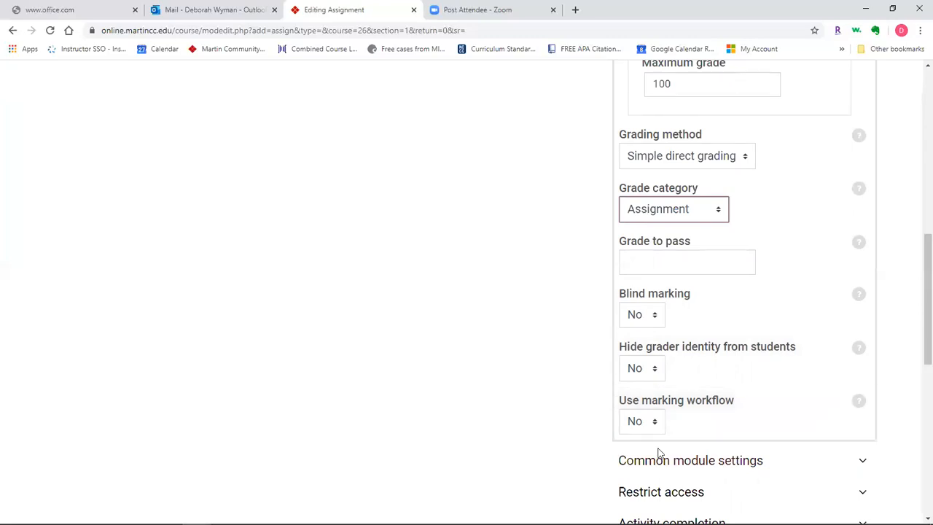
scroll(787, 302, "up", 3)
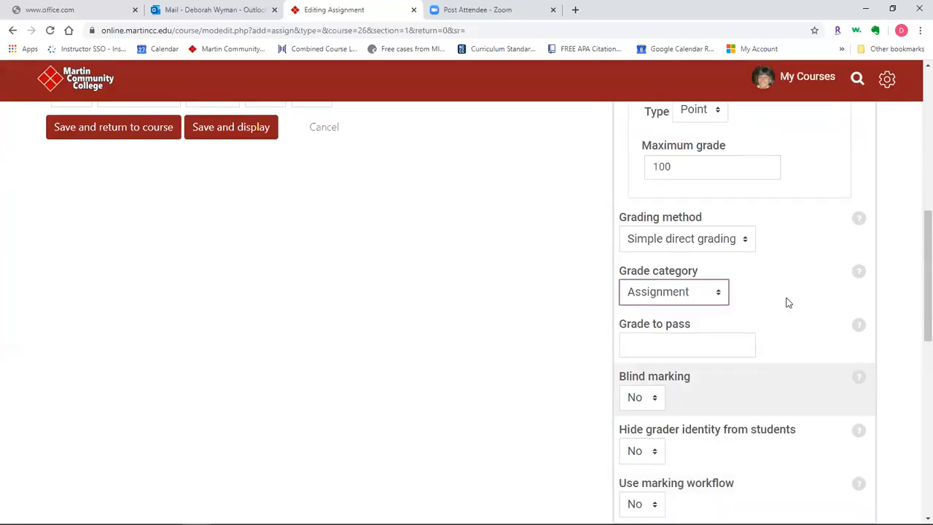
left_click(862, 133)
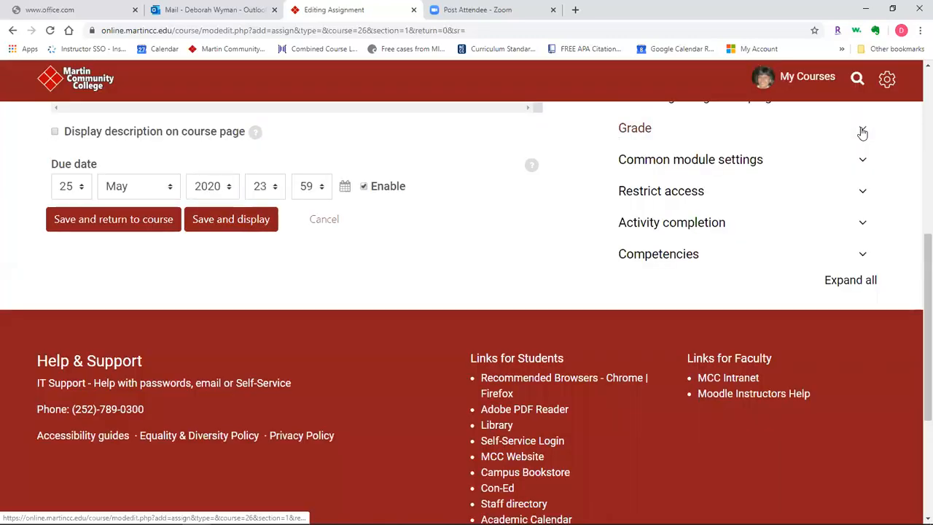
- Expand the common module settings, check the available Group mode choices, and collapse the section
left_click(860, 161)
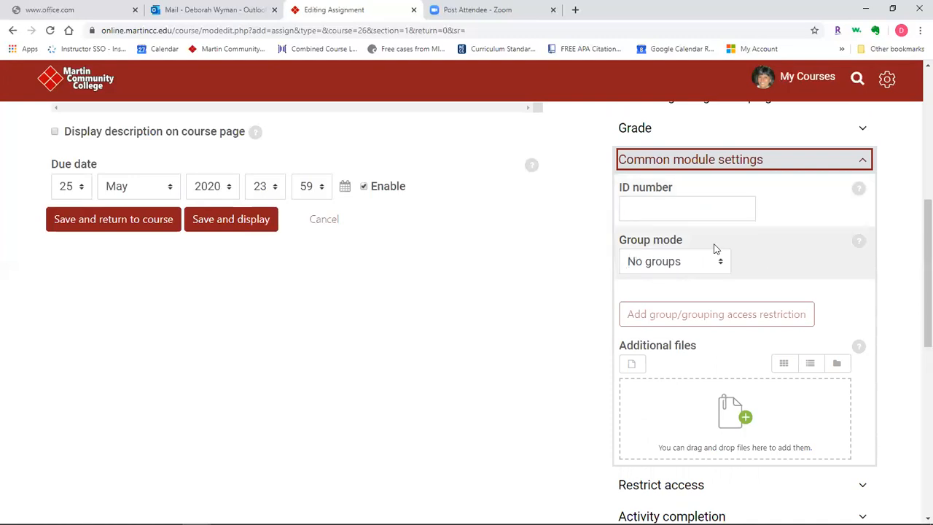
left_click(722, 263)
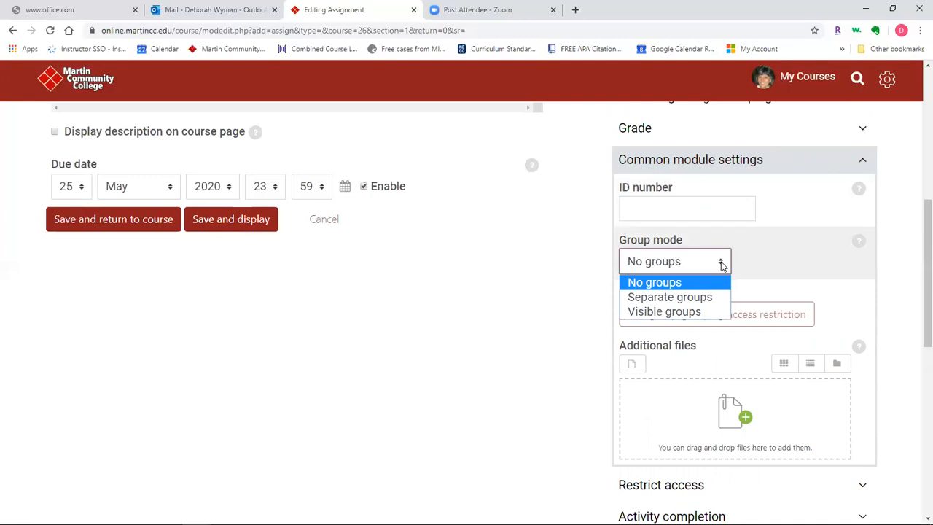
left_click(722, 264)
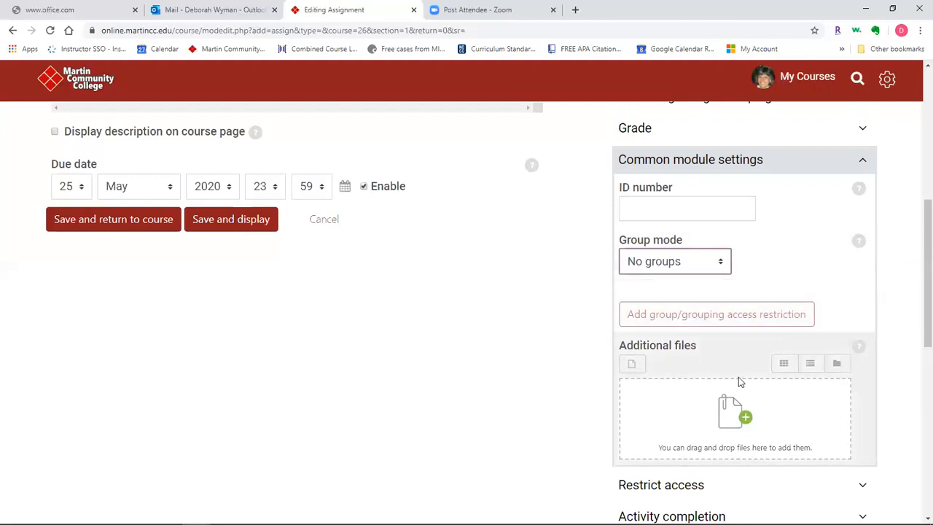
left_click(863, 164)
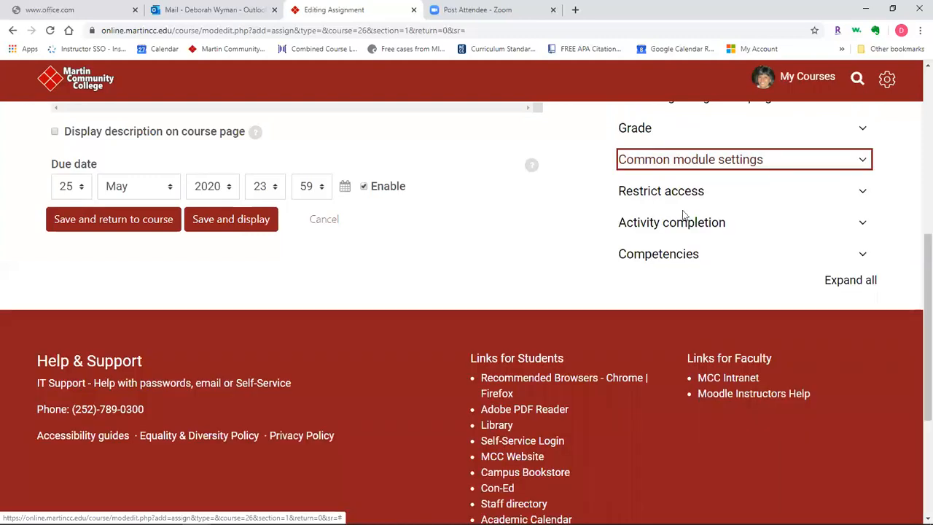
- Add a Date access restriction to the assignment, and collapse the restrict access settings
left_click(863, 192)
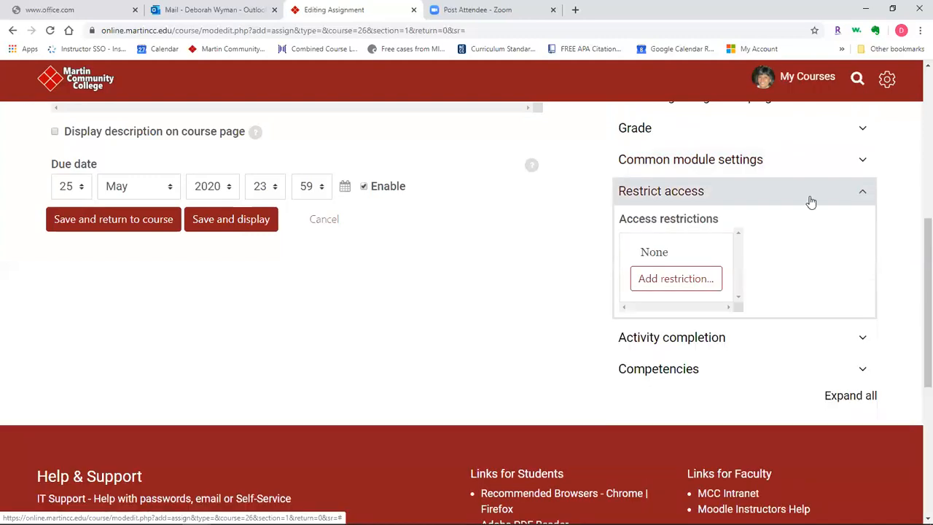
left_click(653, 279)
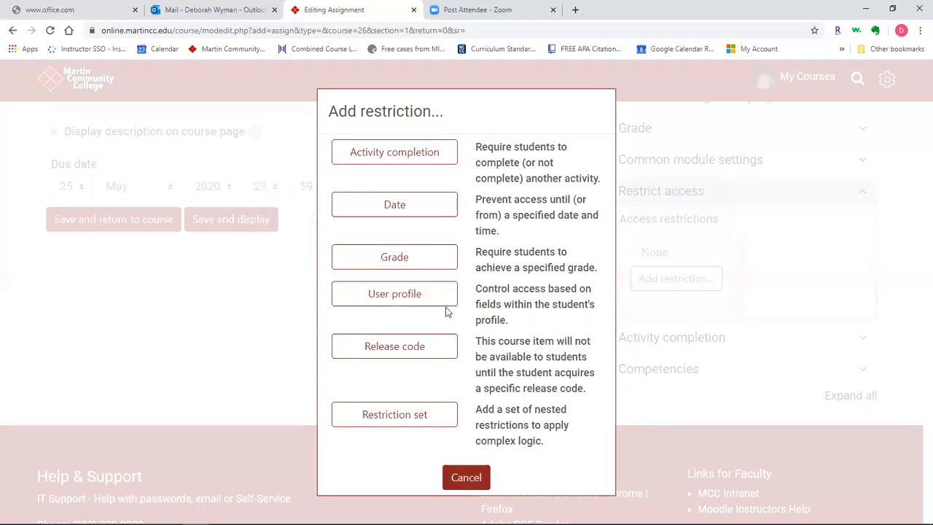
left_click(394, 204)
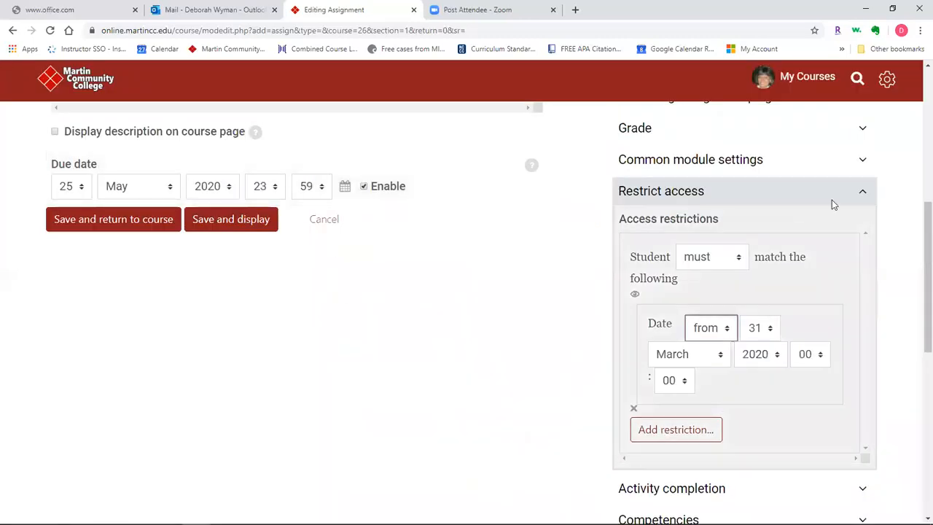
left_click(864, 195)
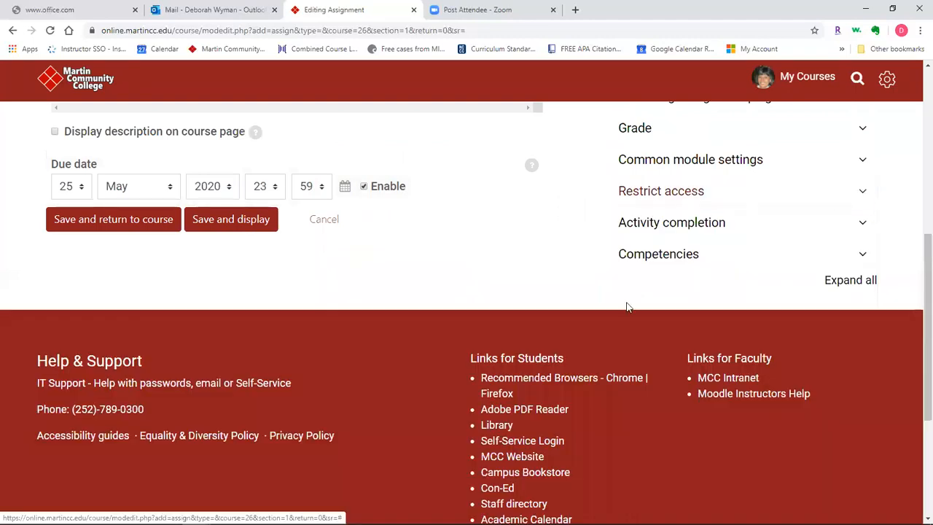
- In the activity completion settings, set Completion tracking to Show activity as complete when conditions are met
left_click(864, 223)
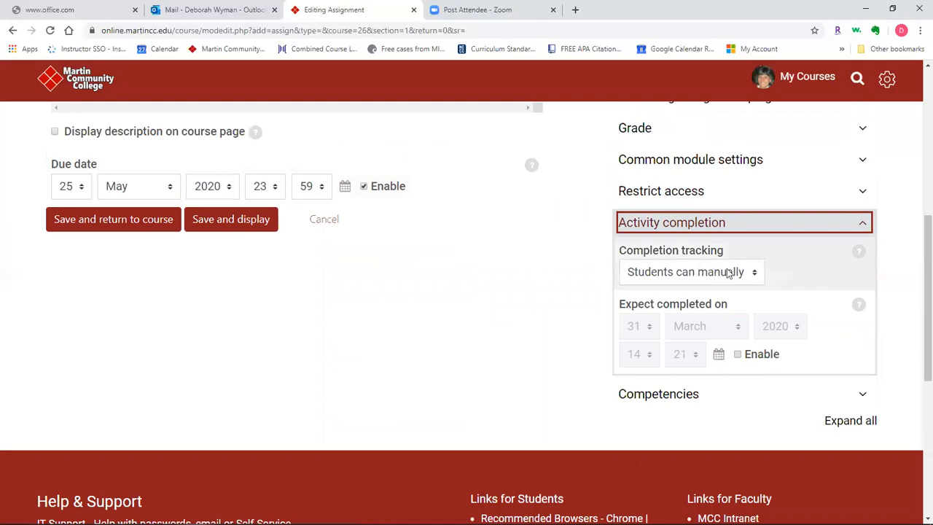
left_click(755, 275)
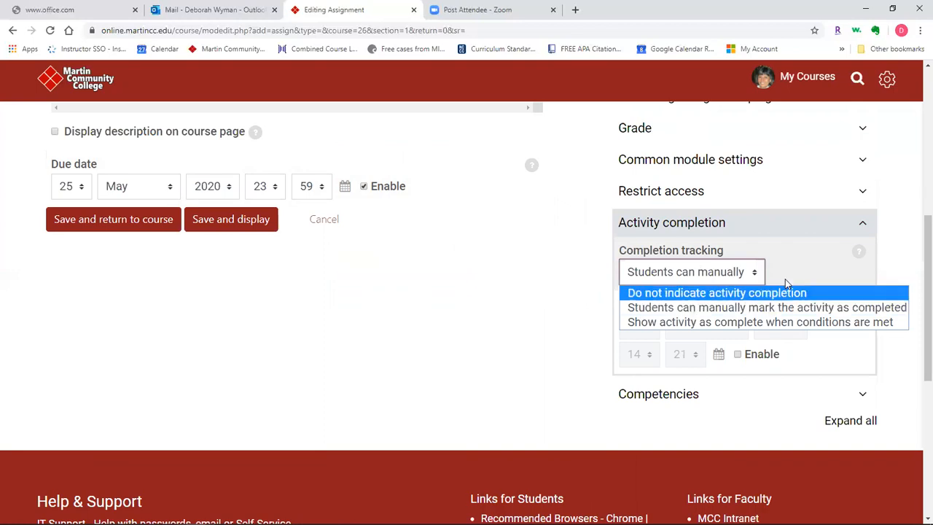
left_click(741, 324)
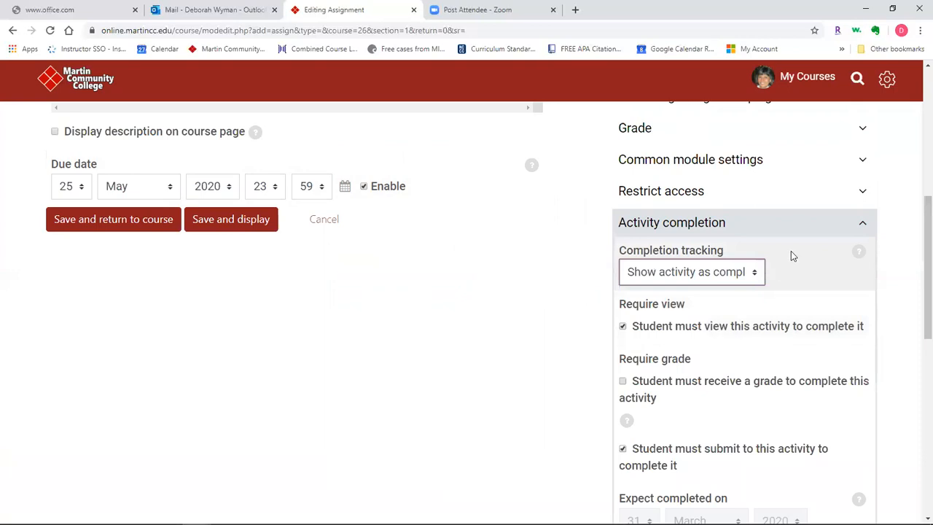
left_click(755, 276)
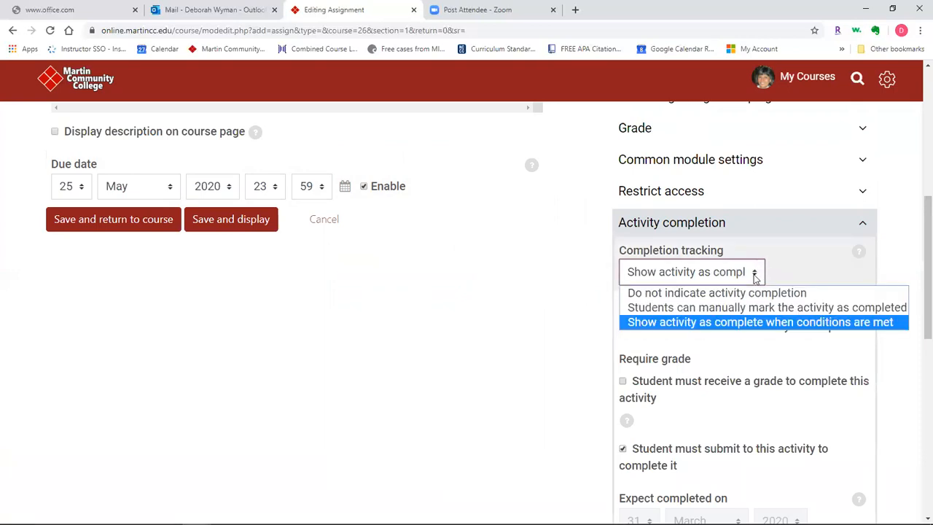
left_click(727, 276)
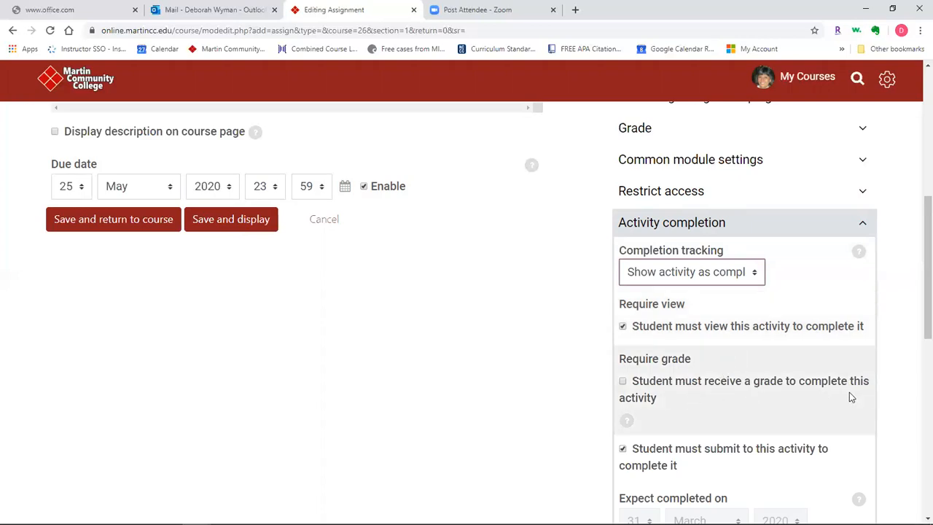
- Enable the Expect completed on date in the activity completion settings and set it to 25 May 2020
scroll(849, 397, "down", 2)
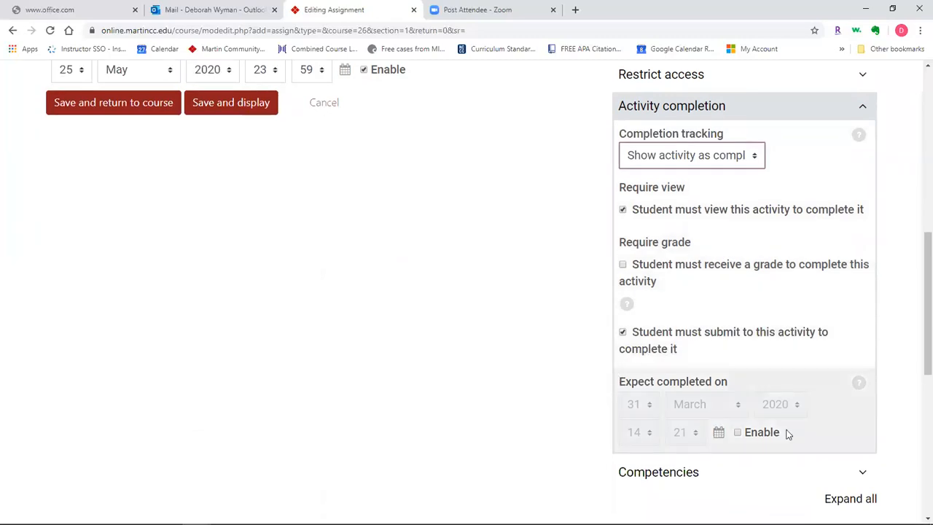
left_click(737, 432)
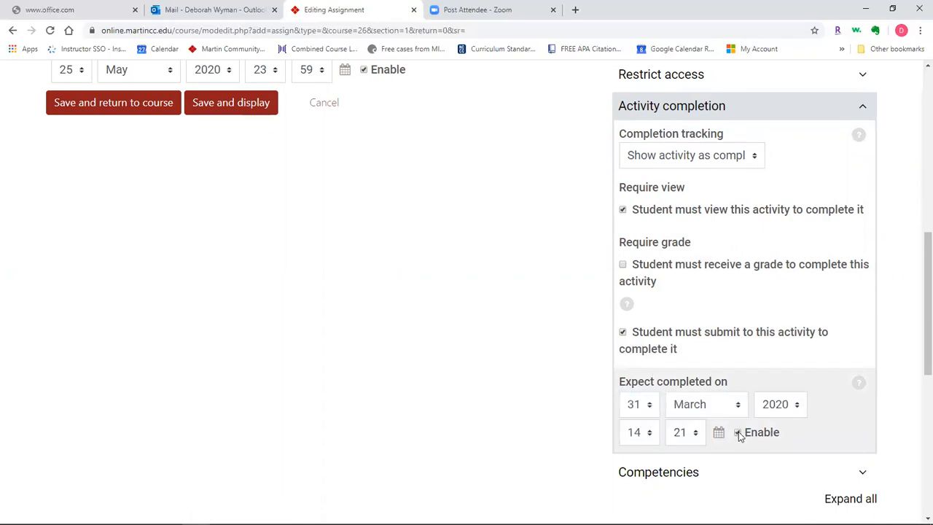
left_click(653, 410)
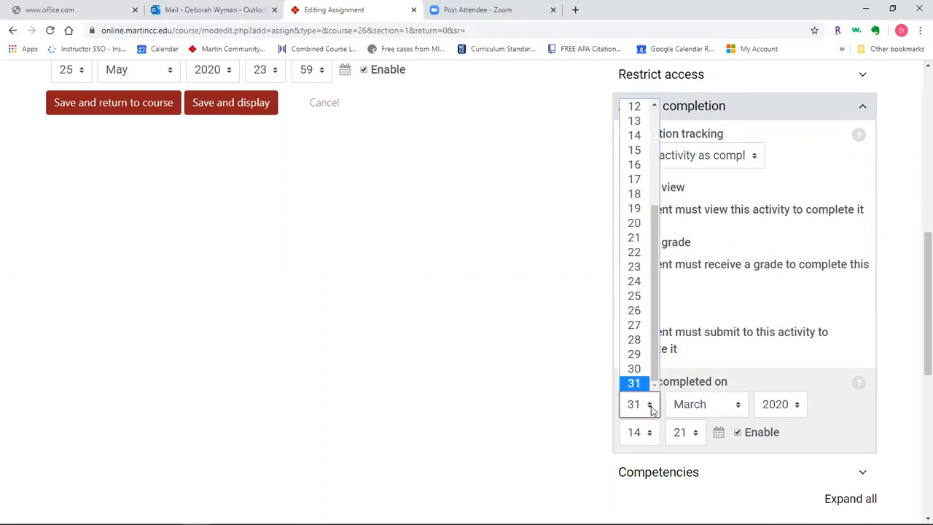
left_click(634, 294)
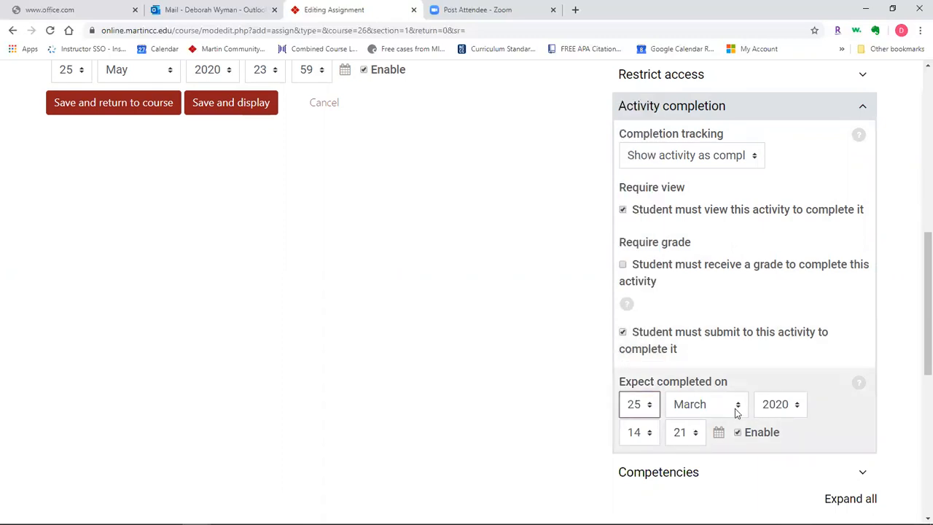
left_click(736, 410)
left_click(689, 282)
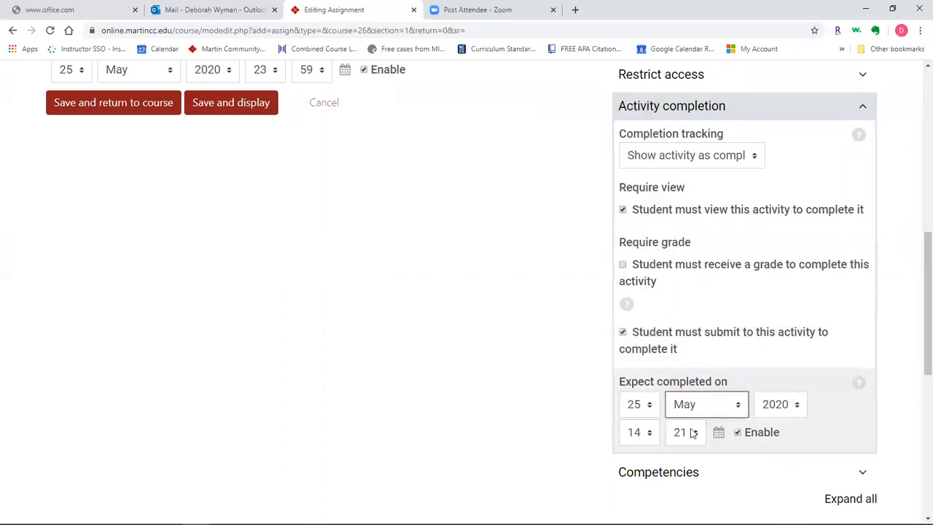
- Set the expected completion time to 23:59 and collapse the activity completion settings
left_click(648, 436)
left_click_drag(655, 317, 653, 389)
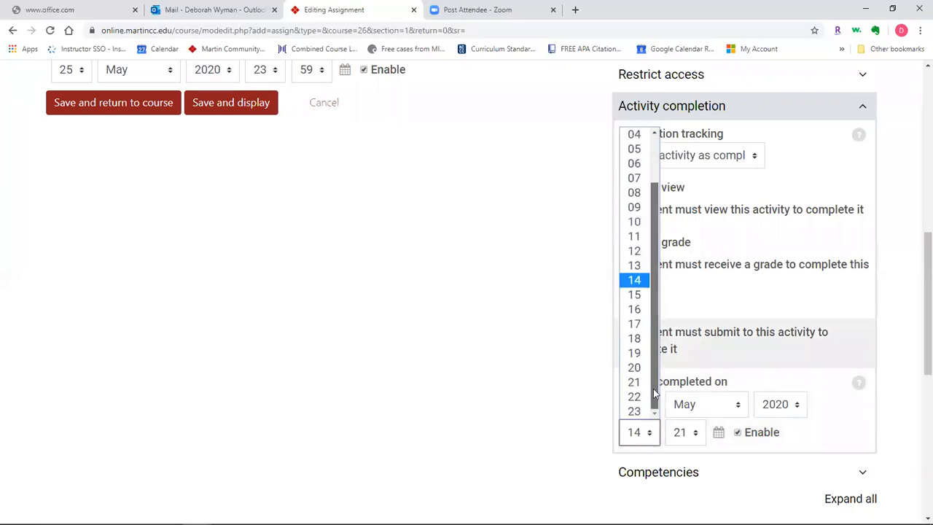
left_click(634, 413)
left_click(695, 439)
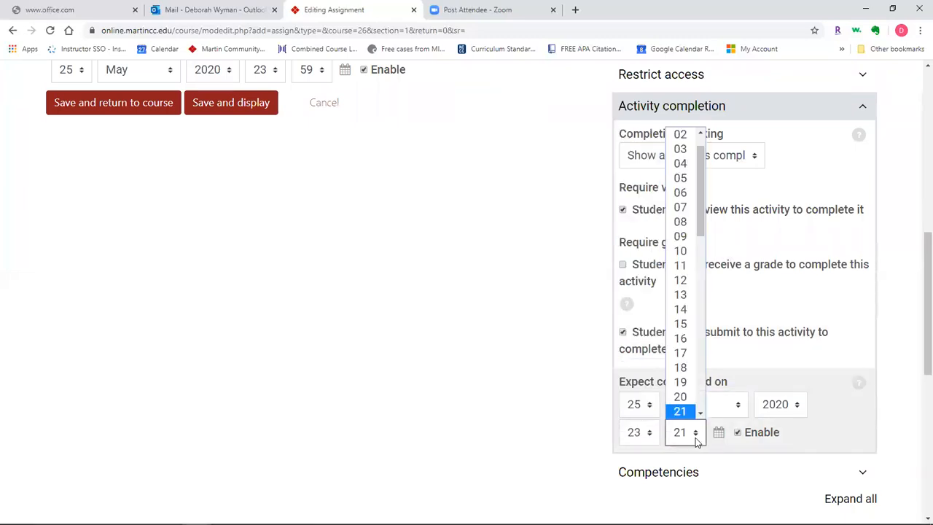
left_click_drag(698, 224, 701, 407)
left_click(680, 413)
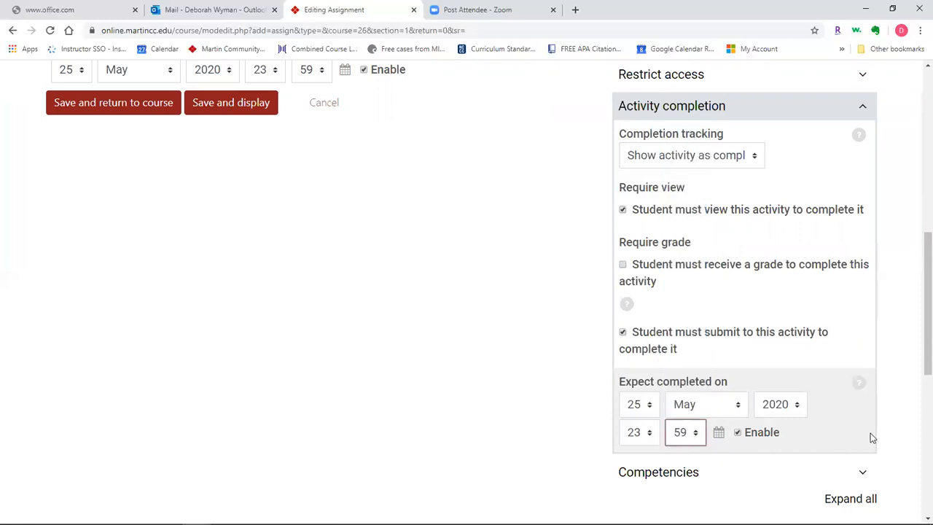
left_click(862, 108)
- Save the assignment and display its page
scroll(379, 275, "up", 3)
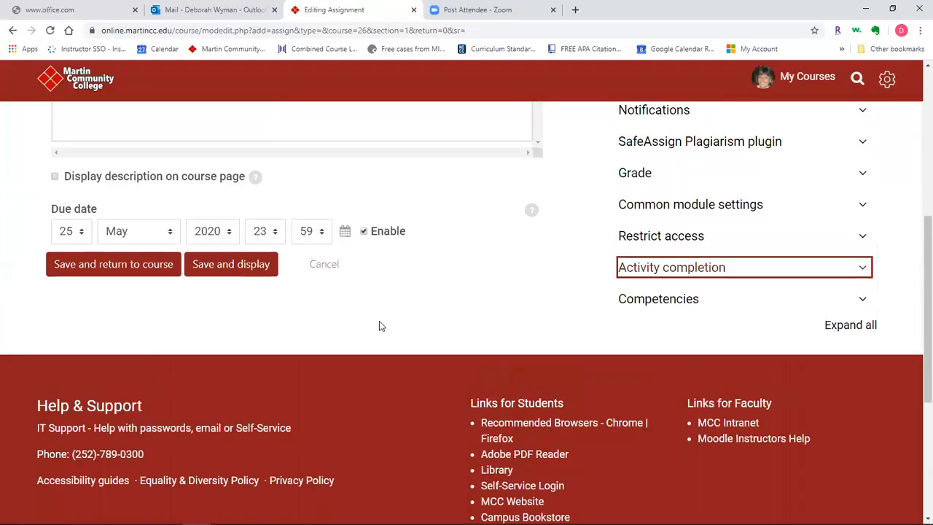
scroll(389, 357, "up", 2)
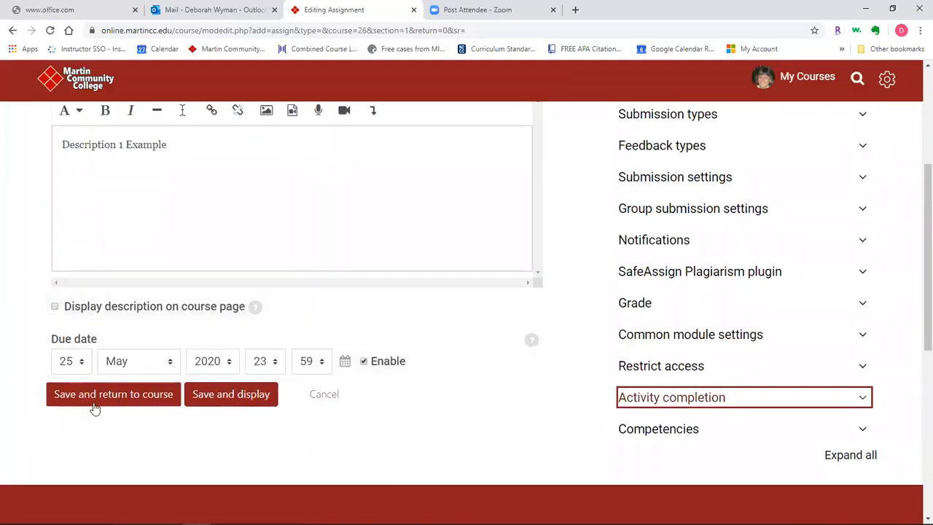
left_click(219, 396)
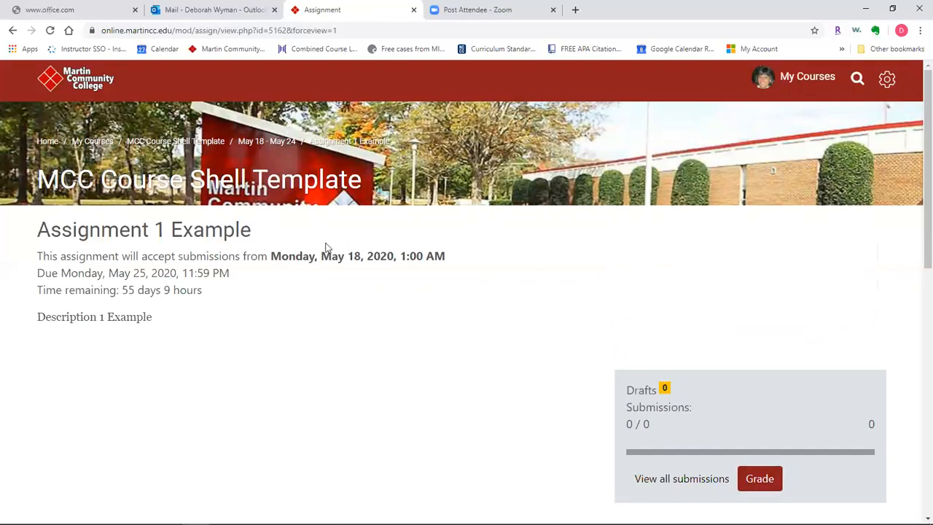
- Return to the May 18 - May 24 course section and review how Assignment 1 Example is listed, including its restriction indicator
left_click(260, 142)
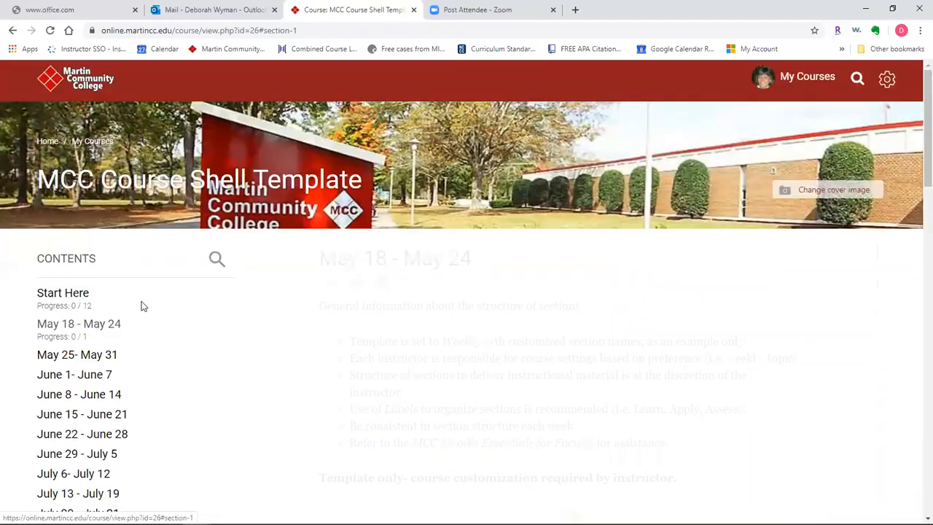
left_click(99, 326)
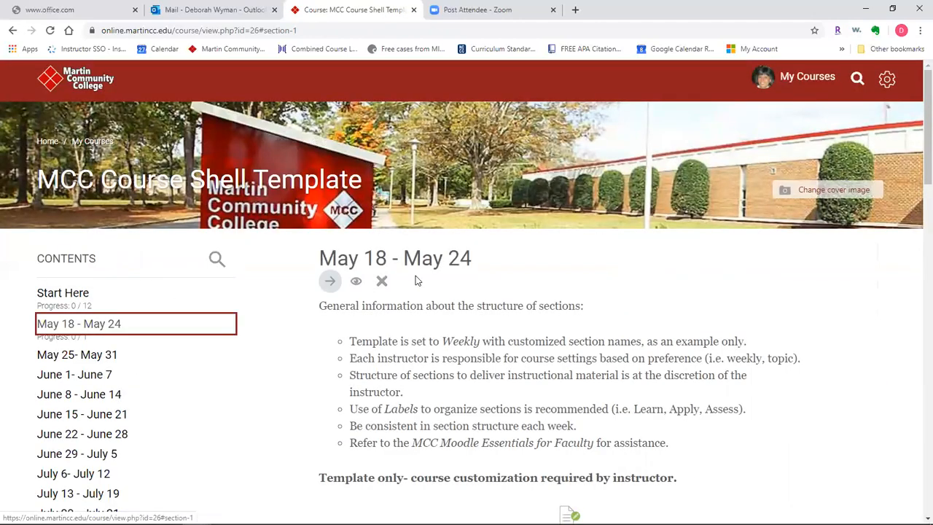
scroll(500, 301, "down", 5)
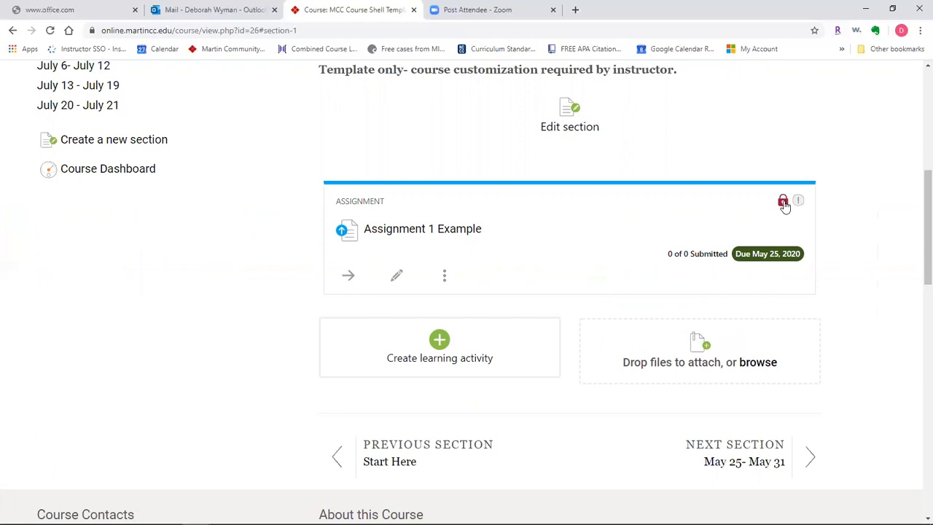
mouse_move(784, 206)
scroll(593, 251, "up", 2)
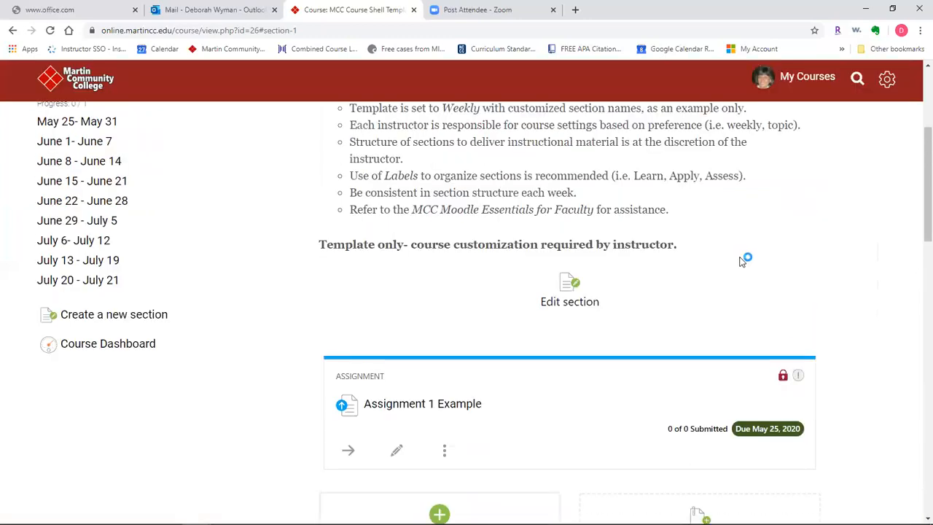
scroll(742, 261, "up", 3)
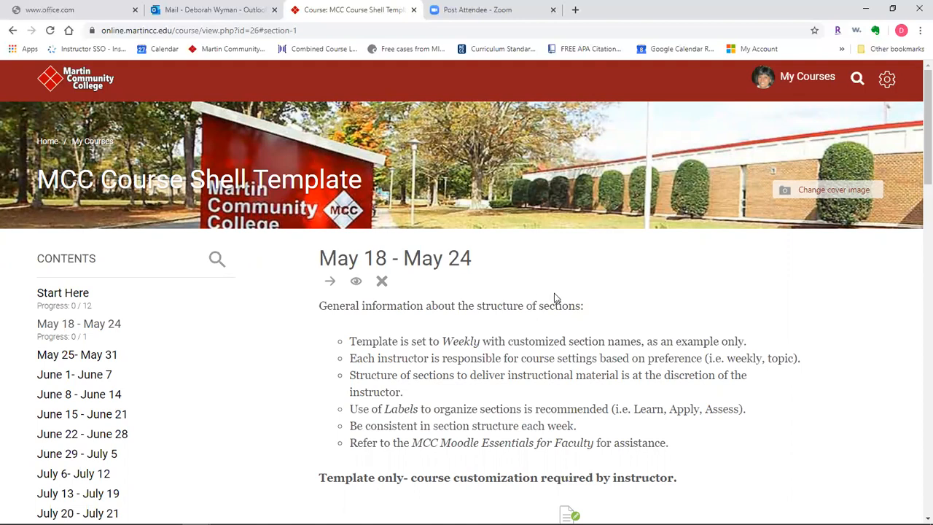
scroll(554, 298, "down", 2)
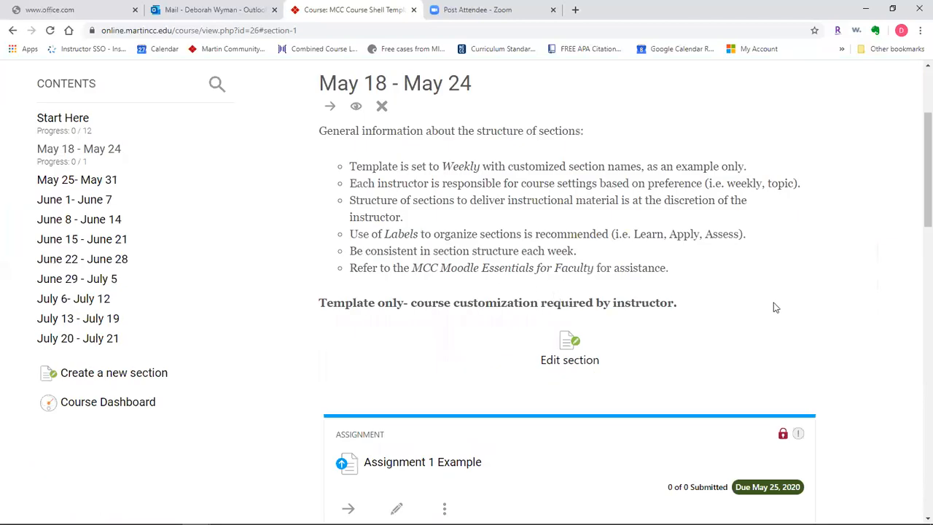
scroll(774, 305, "down", 3)
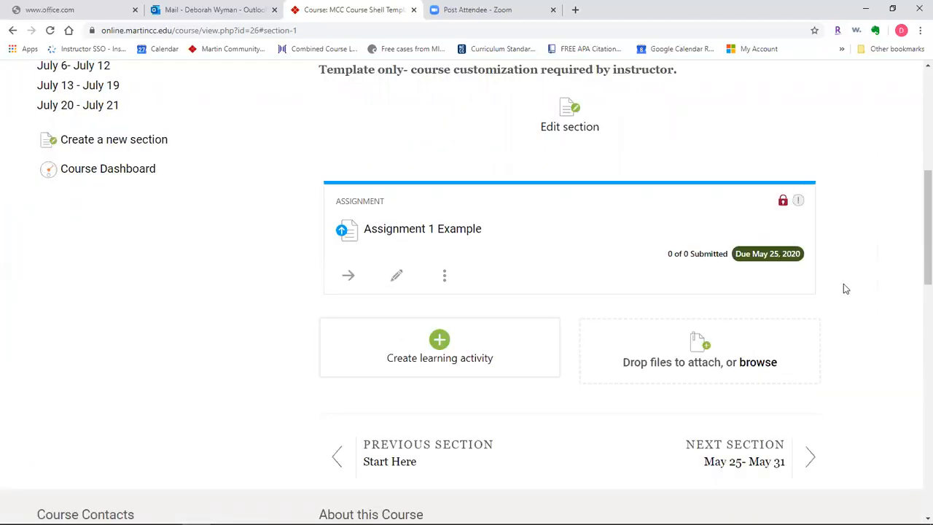
scroll(845, 286, "up", 4)
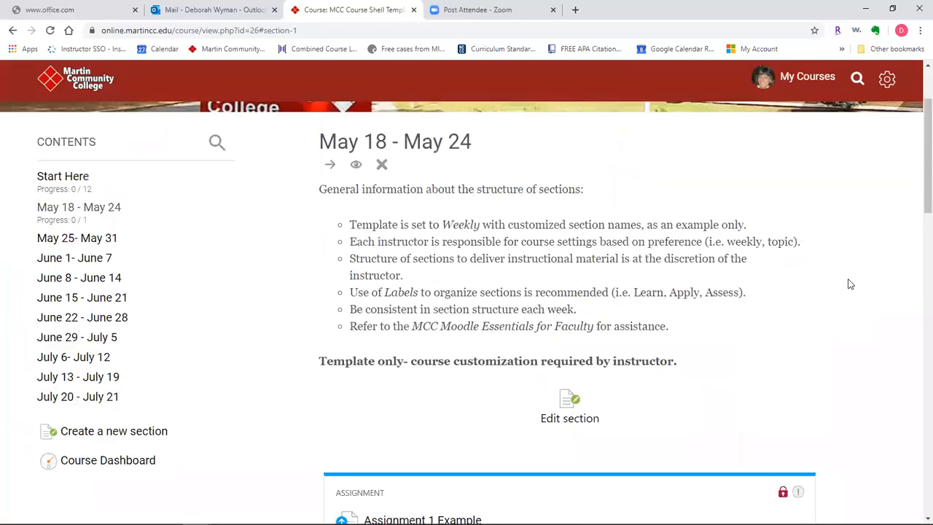
scroll(847, 283, "up", 2)
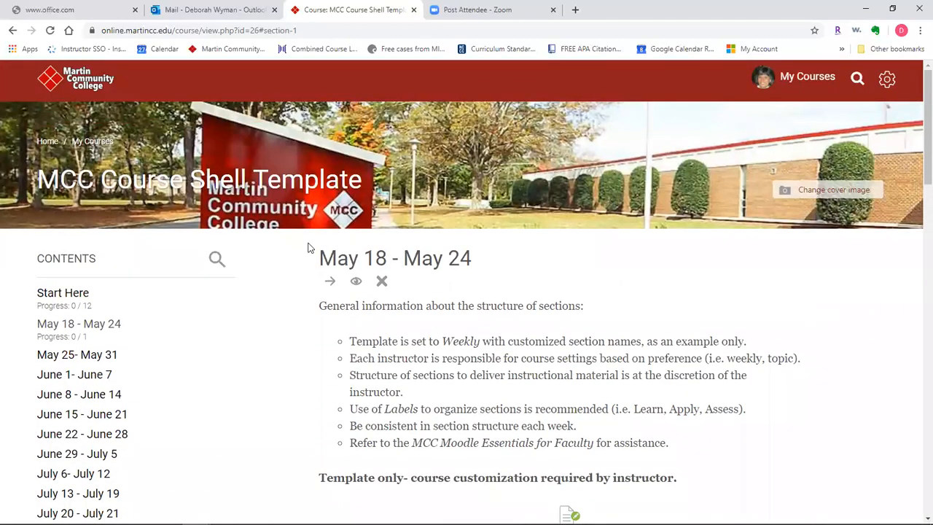